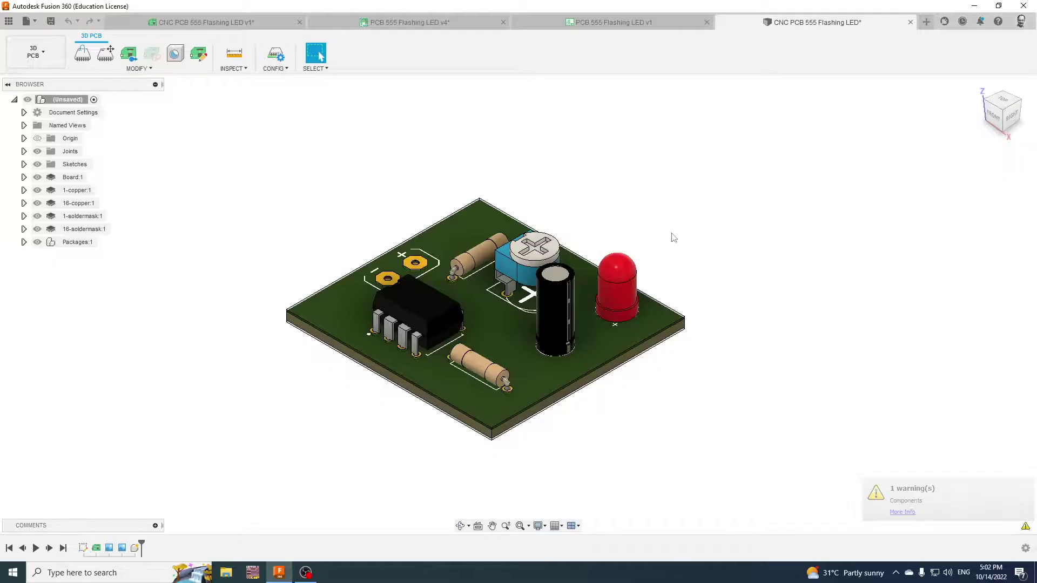
Step: Hide the component packages, both soldermask layers and the 1-copper layer of the 3D board
shift+middle_drag(935, 205, 934, 389)
shift+middle_drag(558, 205, 558, 220)
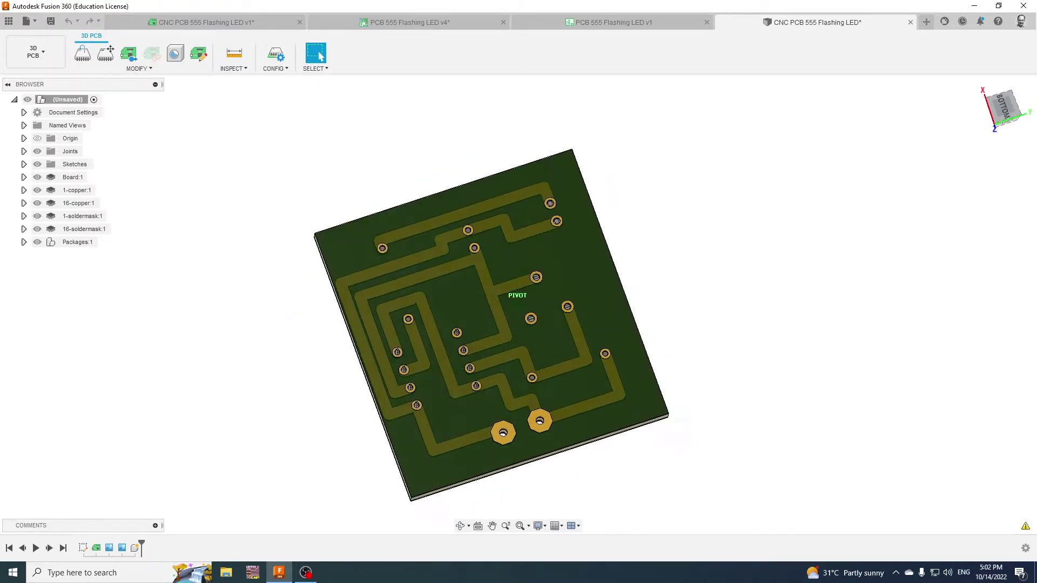
mouse_move(502, 307)
shift+middle_down()
mouse_move(507, 378)
mouse_move(535, 297)
shift+middle_up()
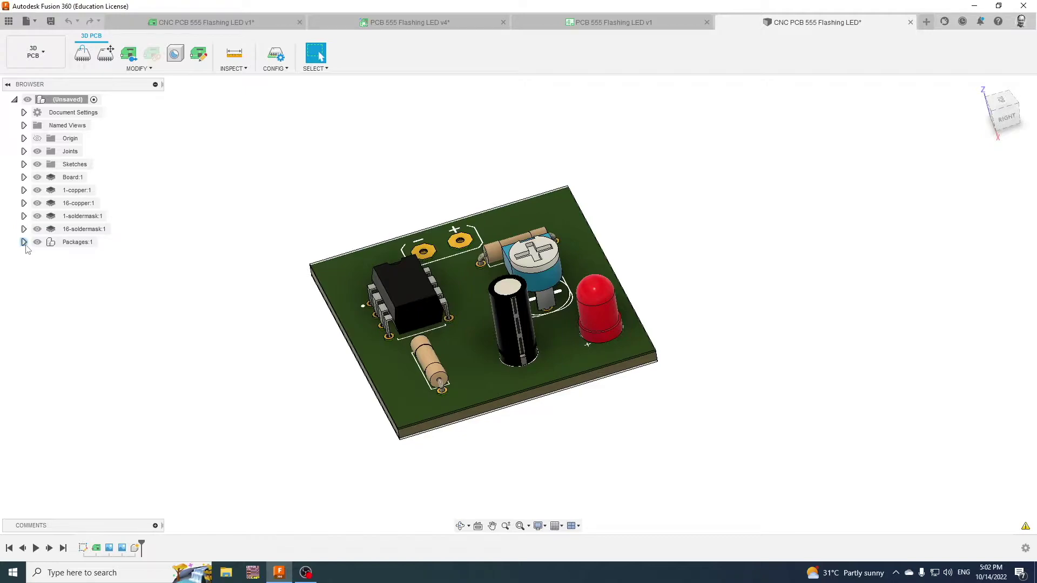
click(37, 242)
click(37, 229)
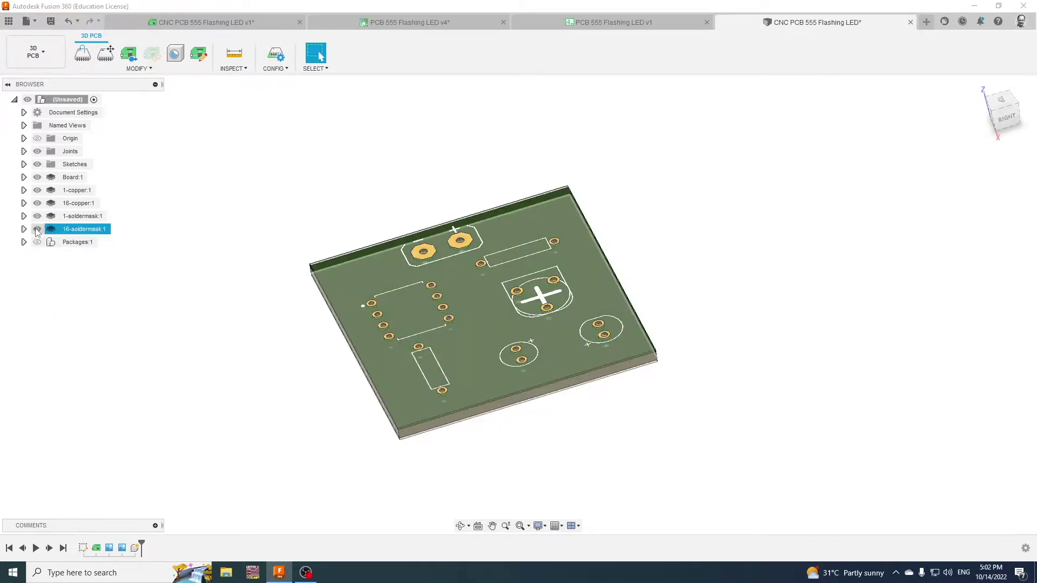
drag(1025, 114, 646, 247)
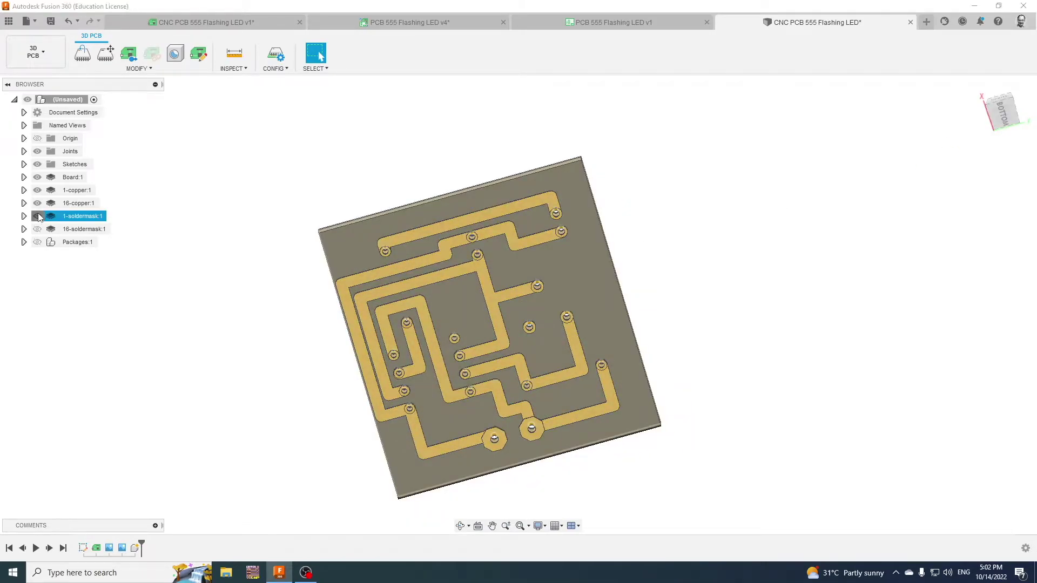
click(38, 217)
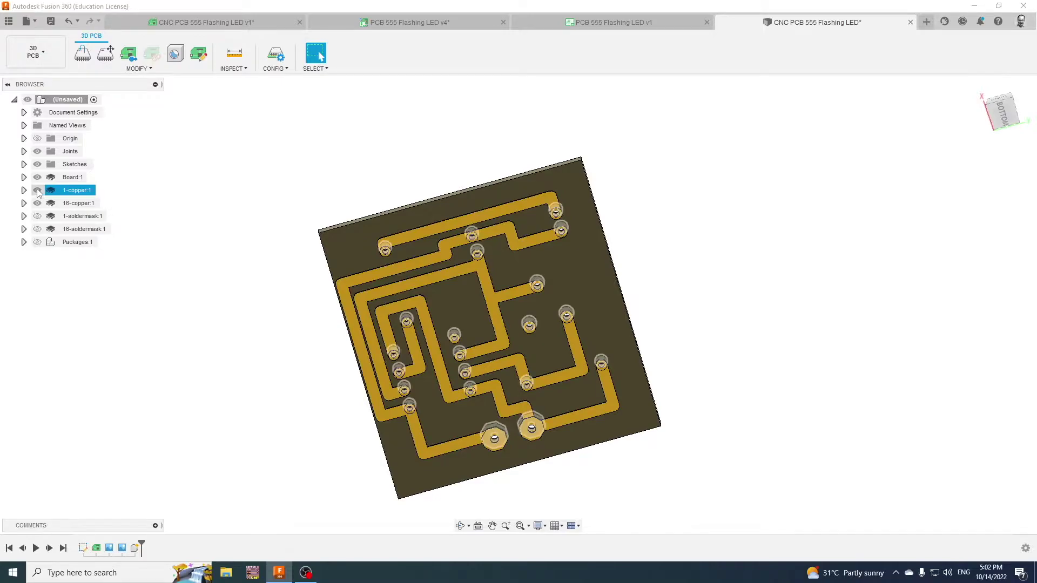
click(37, 190)
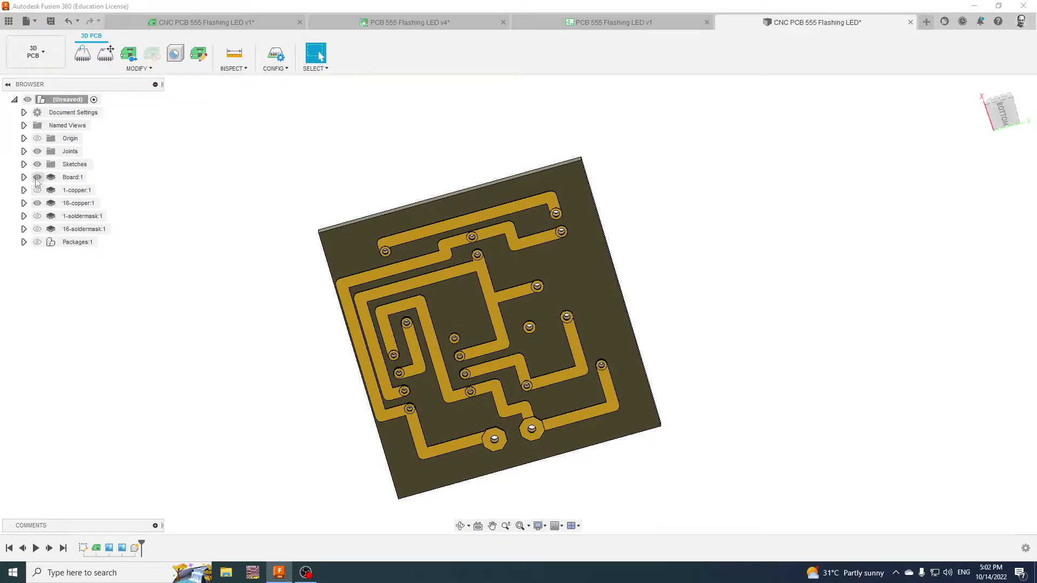
Step: Hide the CopperHoles body inside the Board component, keeping the board body itself visible
click(37, 177)
click(24, 177)
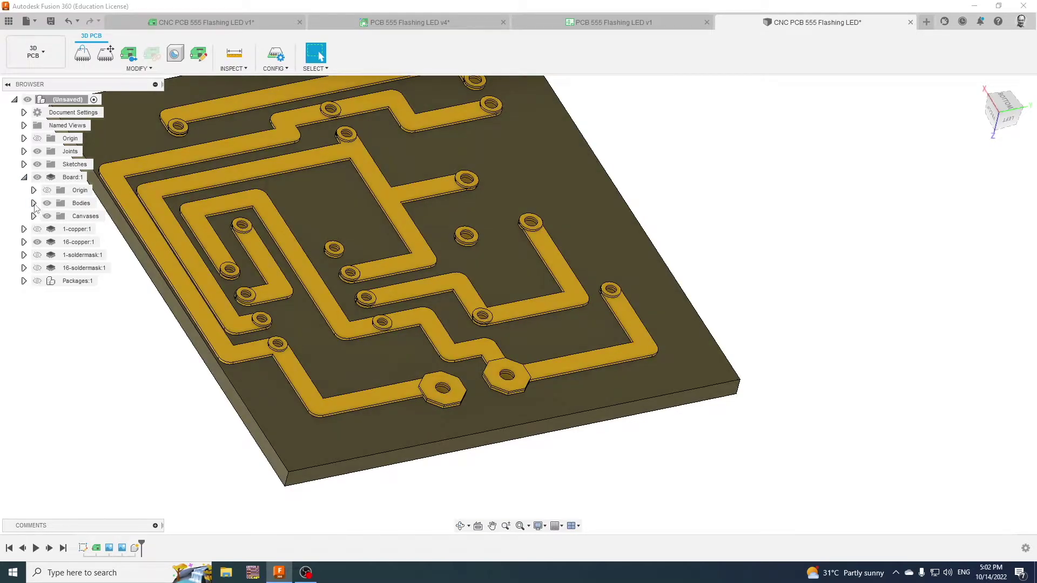
click(34, 204)
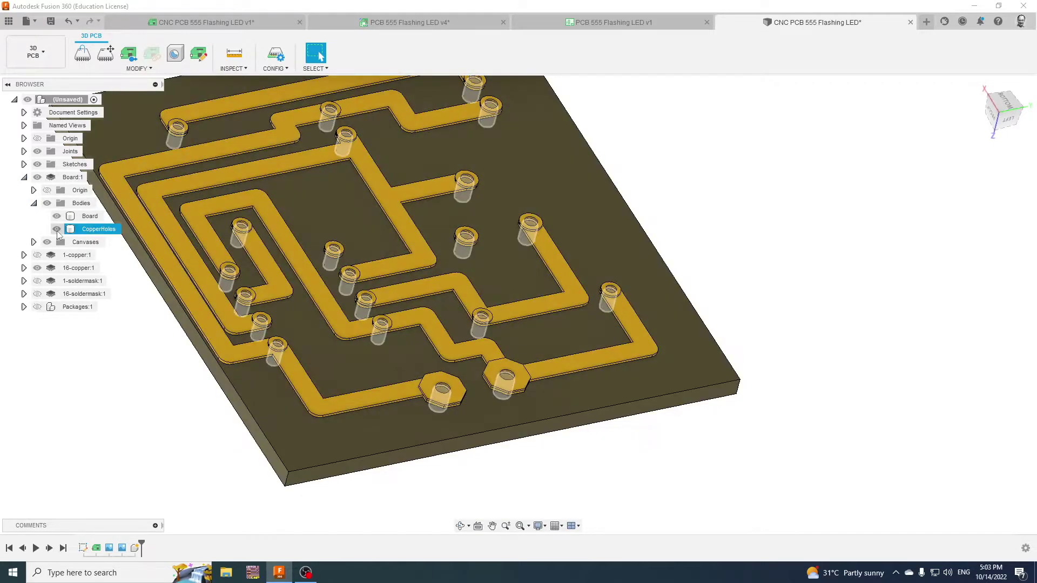
click(57, 230)
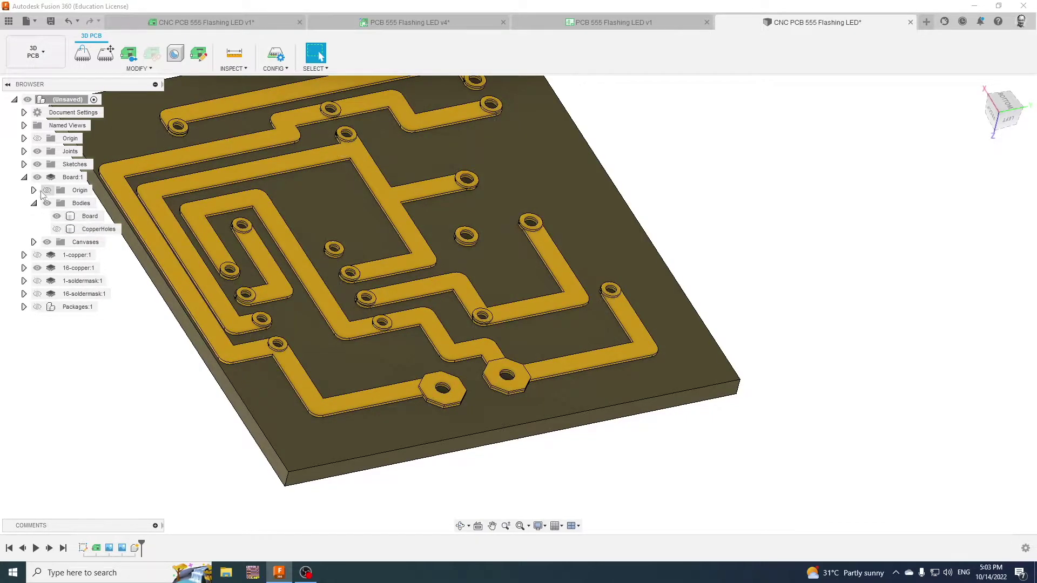
click(24, 177)
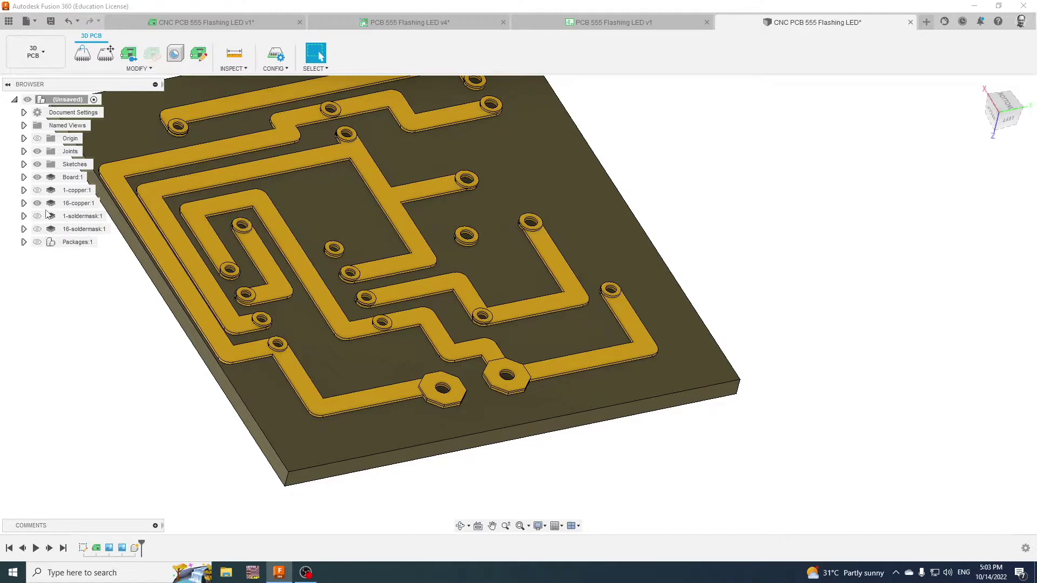
Step: Hide Body2, the separate pad rings, inside the 16-copper component
click(23, 203)
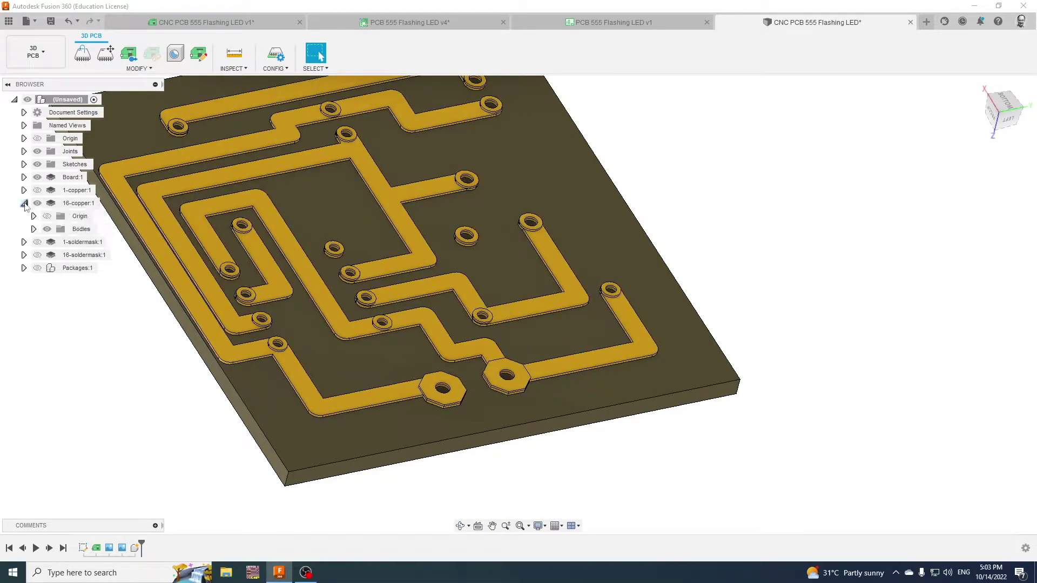
click(33, 229)
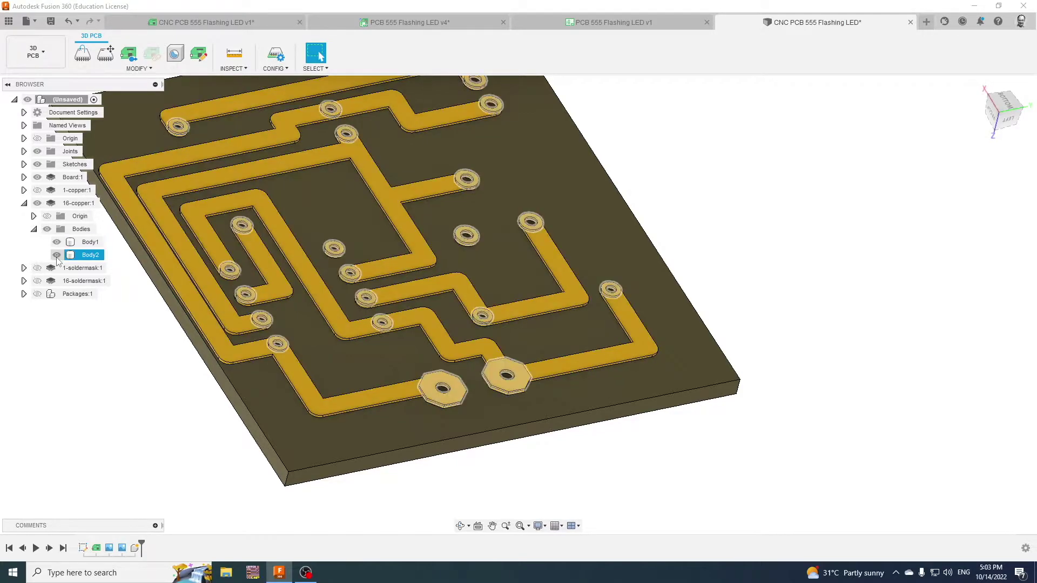
click(56, 255)
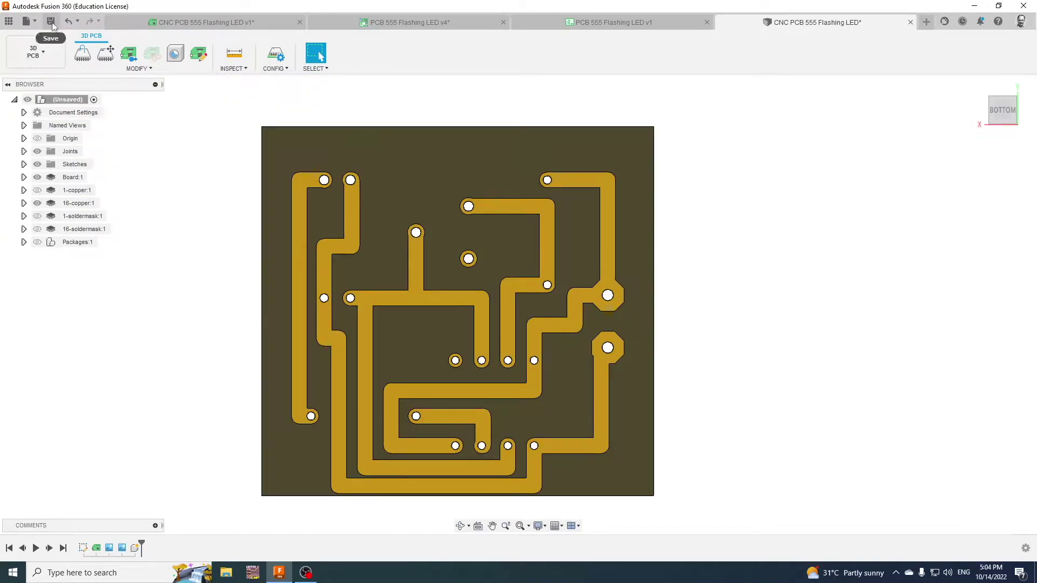
Step: Save the 3D board design and switch to the Manufacture workspace
click(50, 21)
click(687, 294)
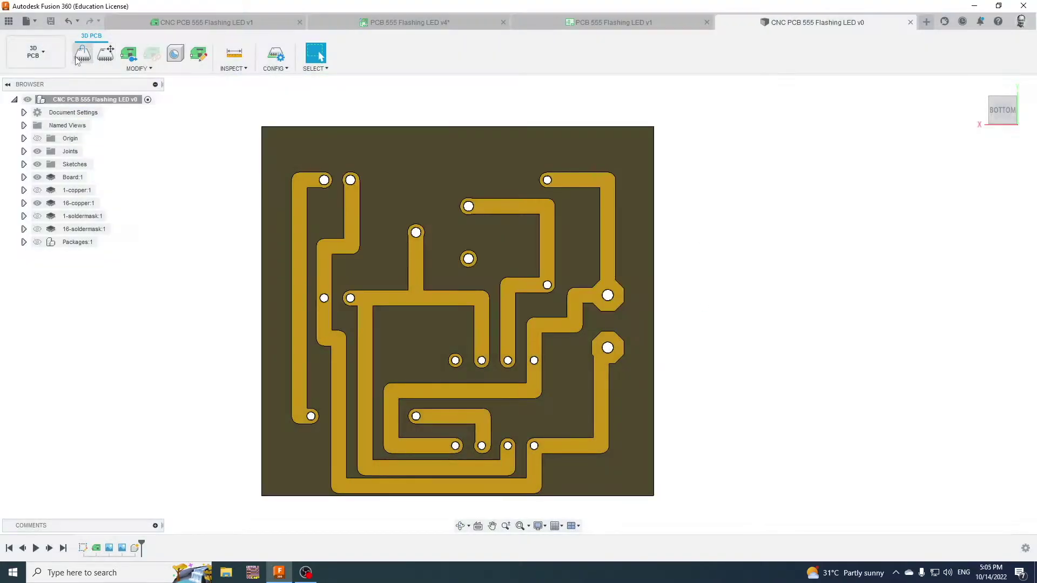
click(33, 53)
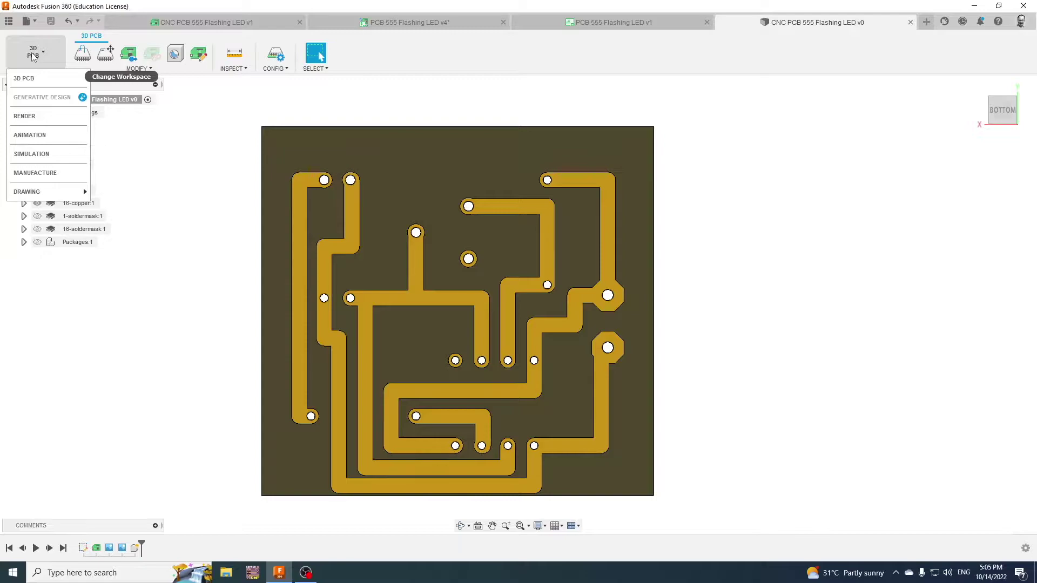
click(34, 173)
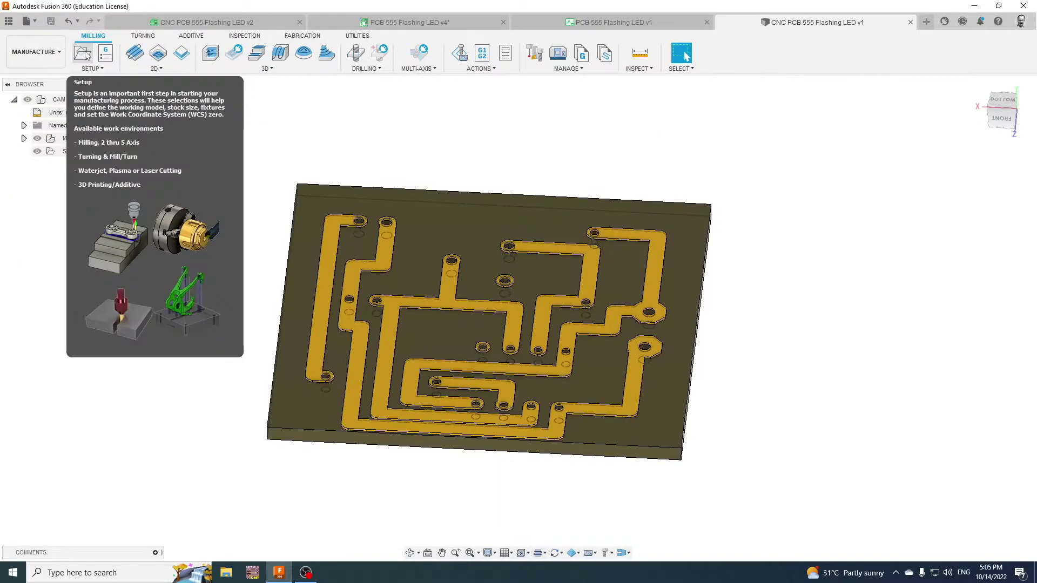
Step: Create a new milling setup oriented by Z axis/plane and X axis, using the origin's Z axis, flipped
click(92, 69)
click(89, 86)
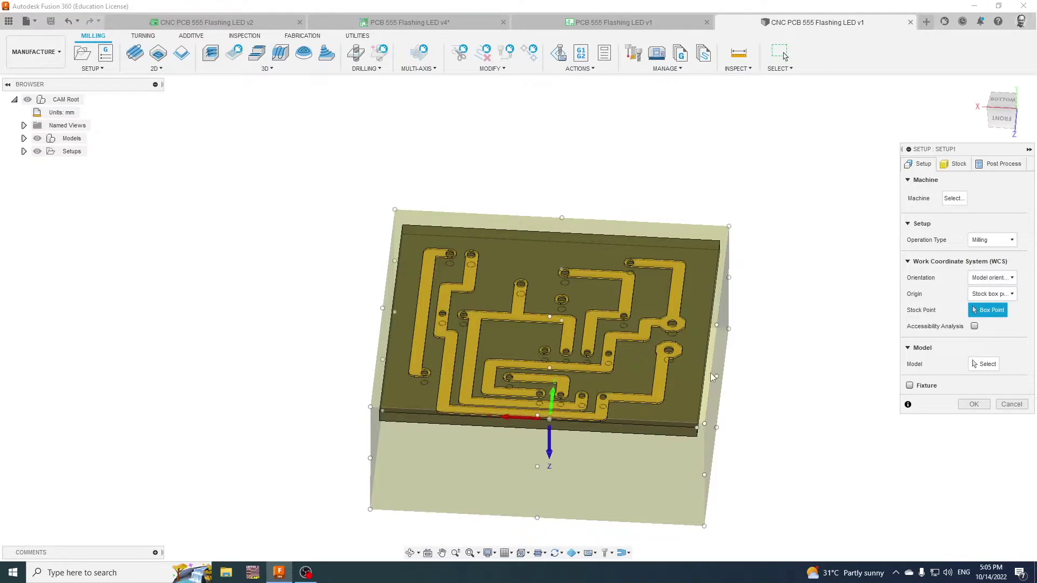
click(995, 280)
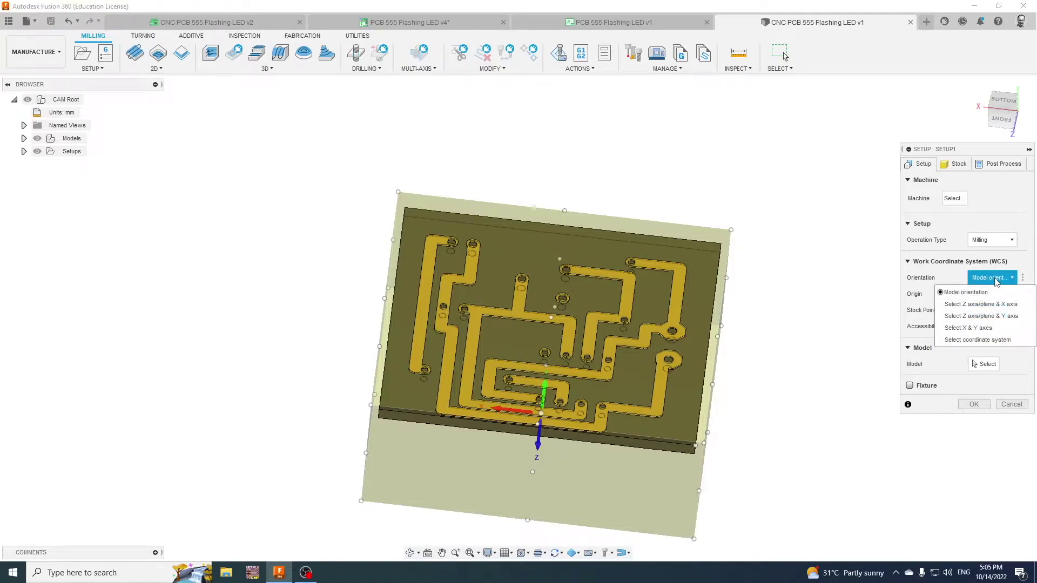
click(988, 306)
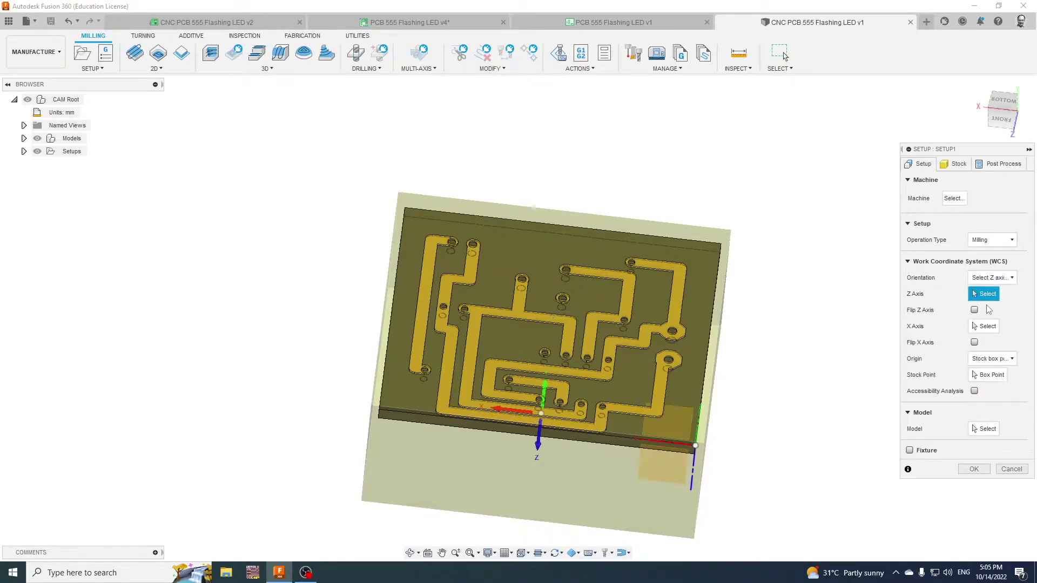
click(694, 473)
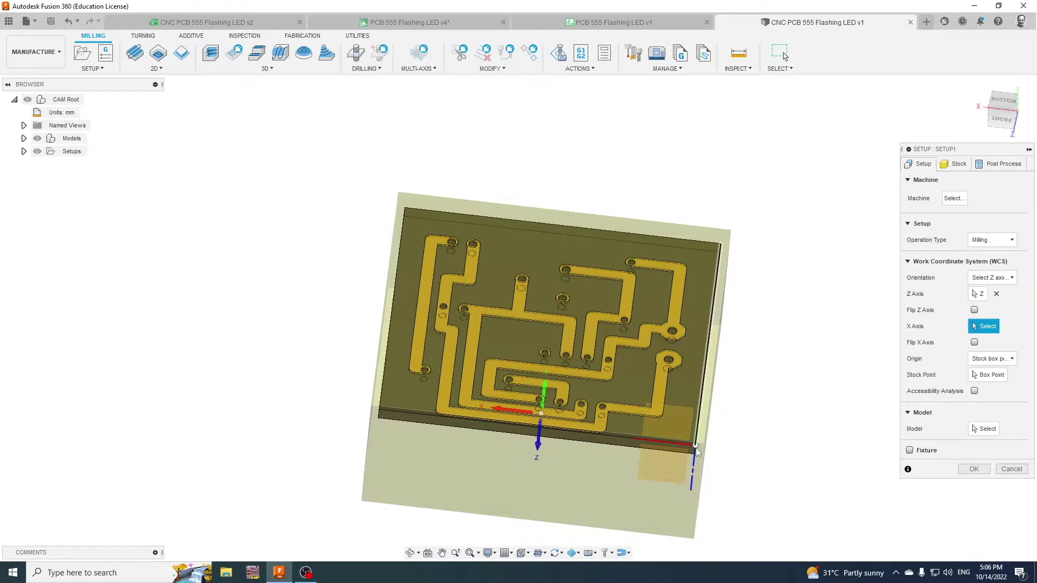
click(974, 310)
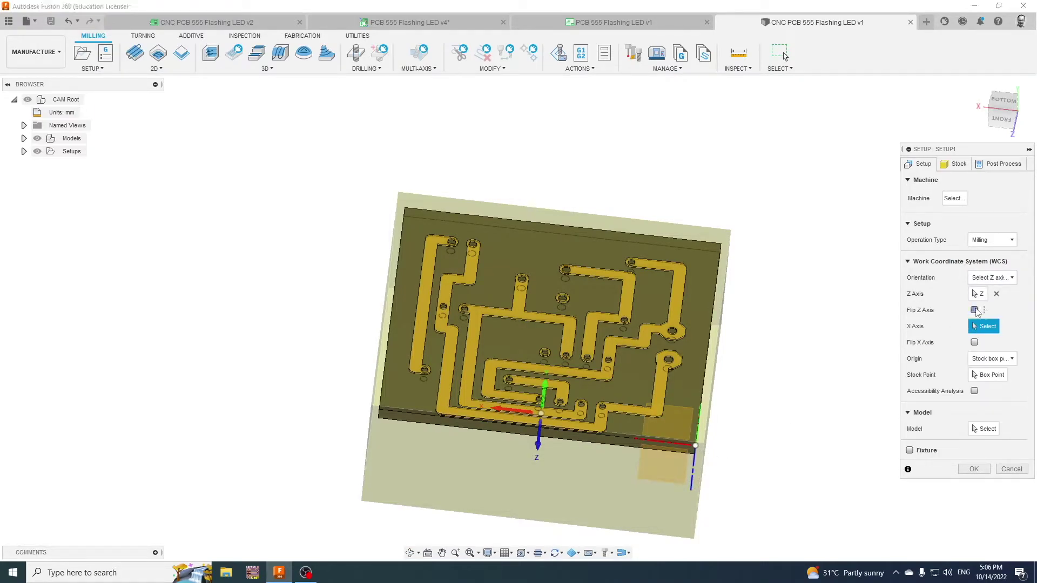
shift+middle_drag(756, 431, 699, 417)
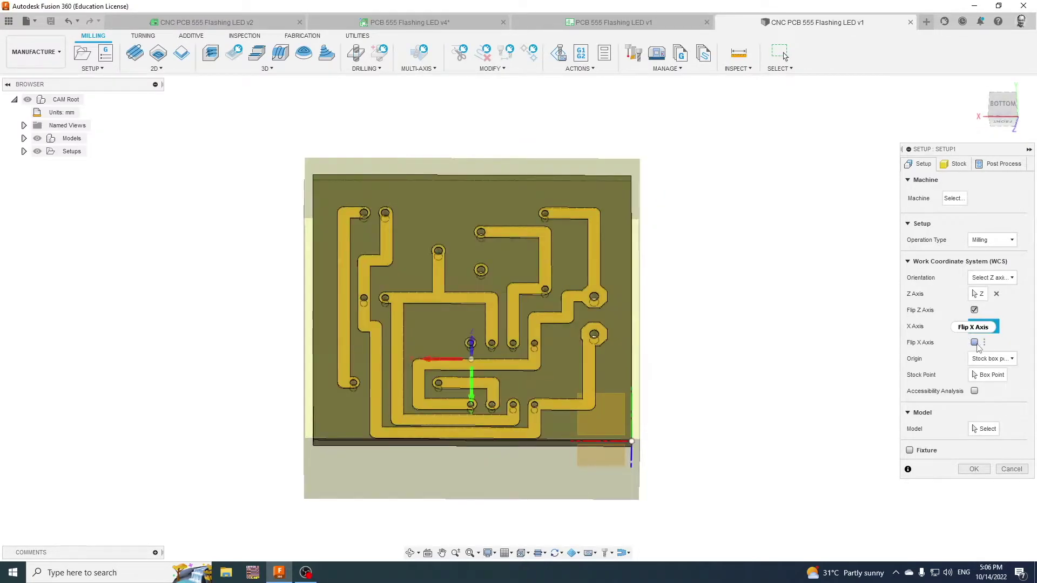
Step: Place the setup origin on a copper-side corner of the stock box and flip the X axis to run along the board
click(990, 358)
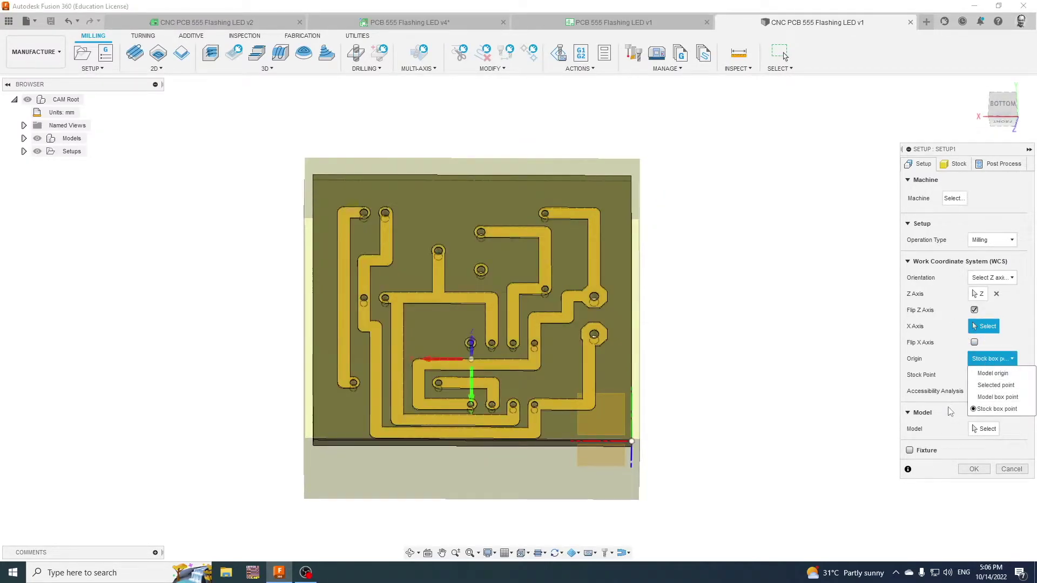
click(995, 408)
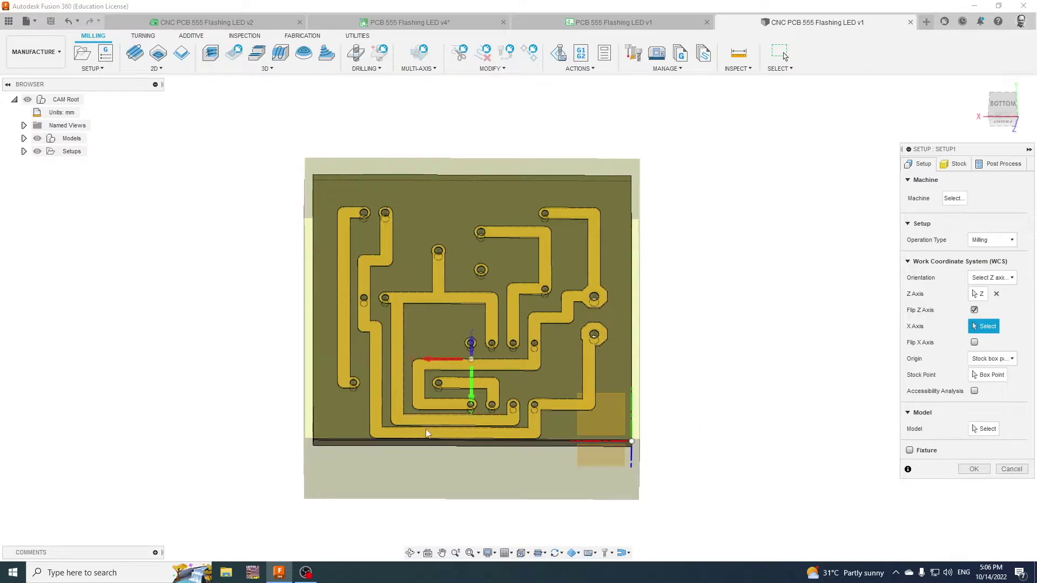
click(988, 375)
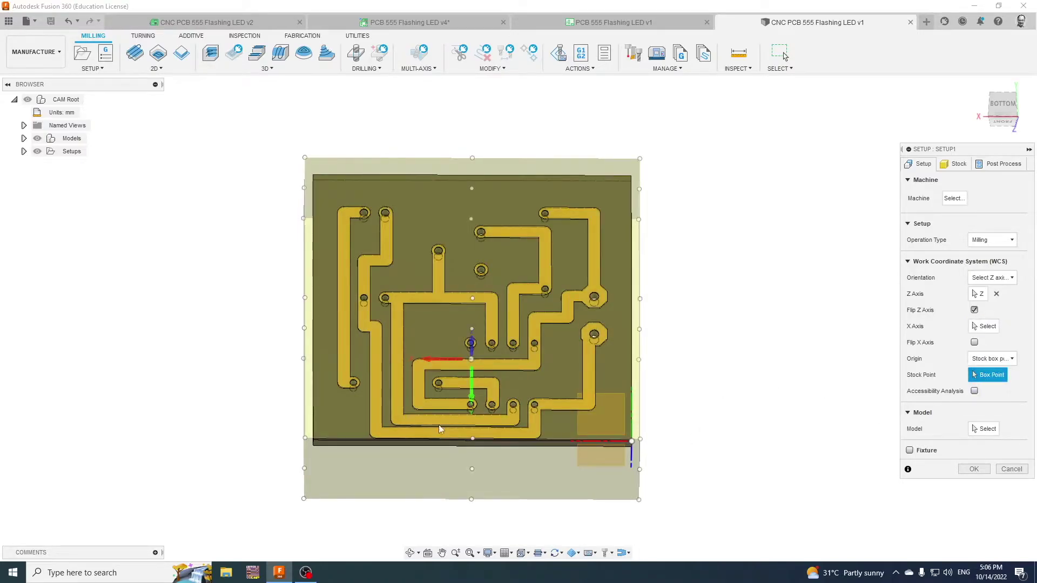
click(305, 439)
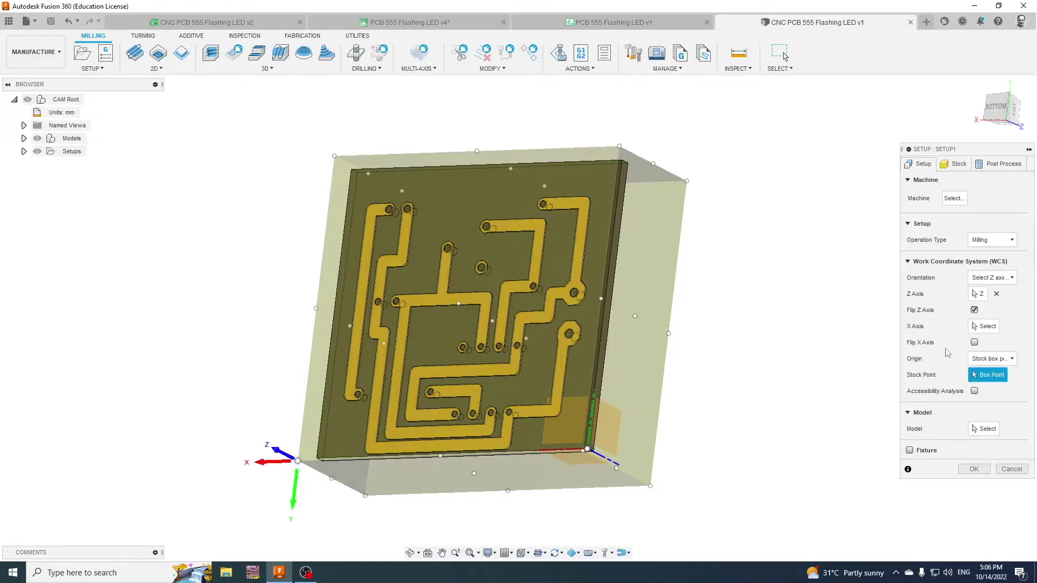
click(974, 342)
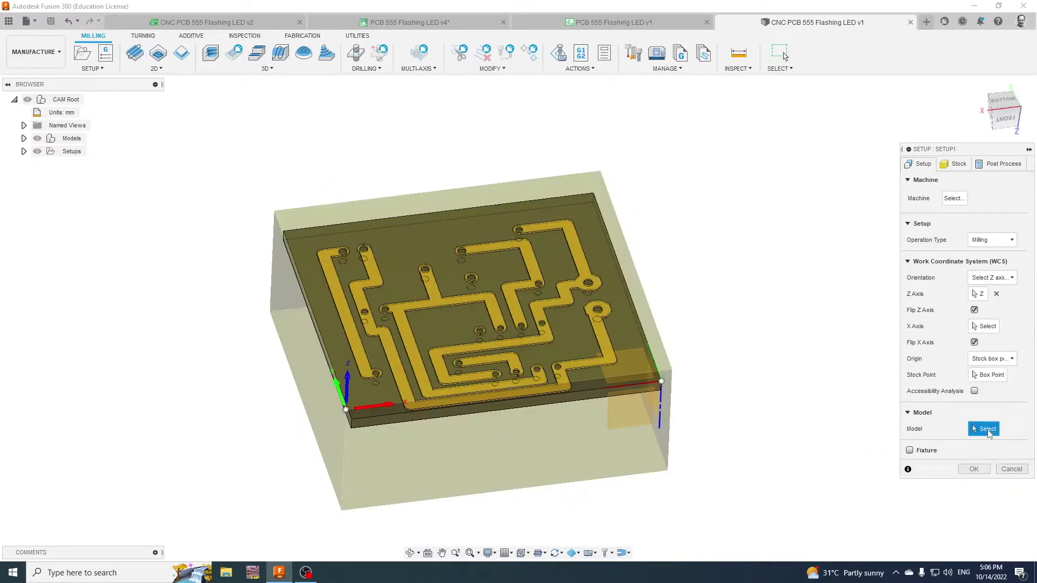
Step: Select the copper trace body and the board body as the setup's model
click(594, 364)
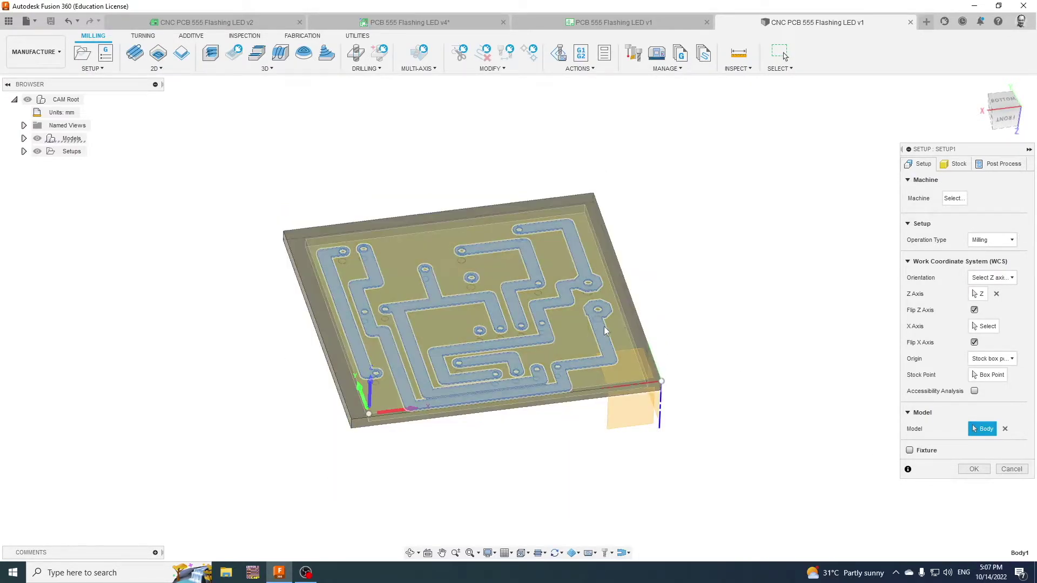
click(577, 337)
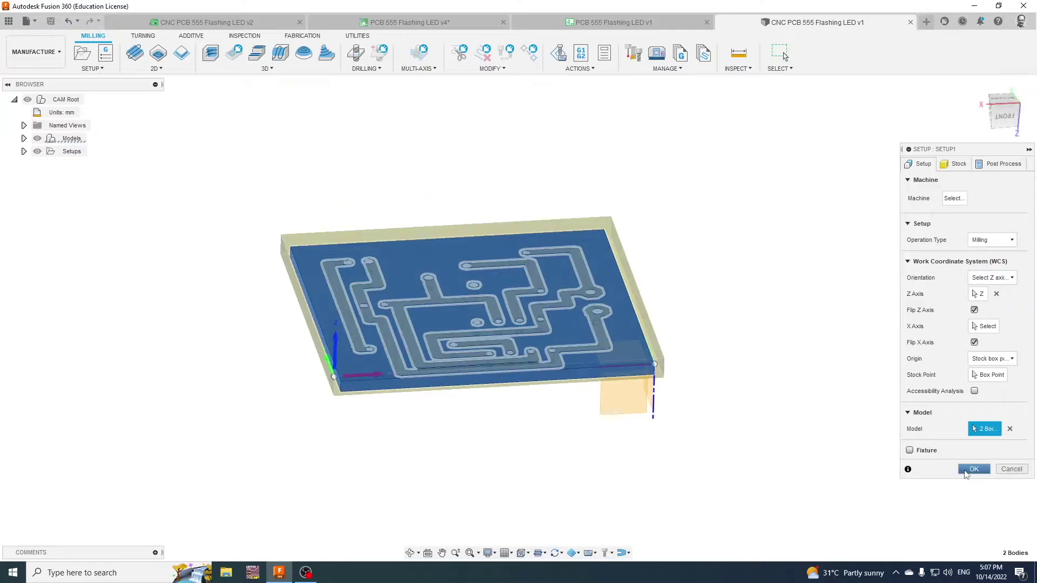
click(973, 469)
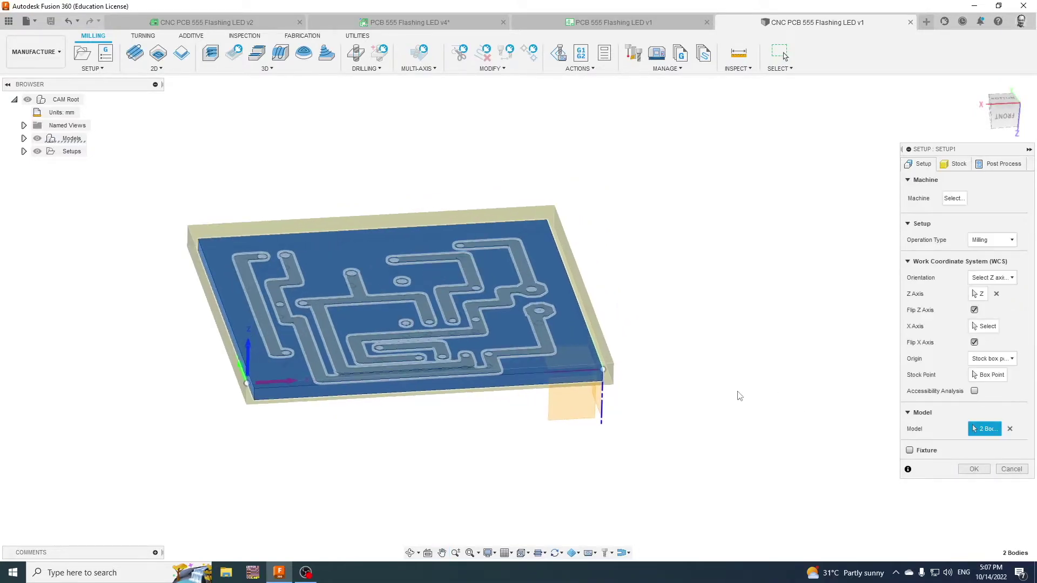
Step: Set the setup's stock offset mode to no additional stock and check the stock against the board edge
click(954, 164)
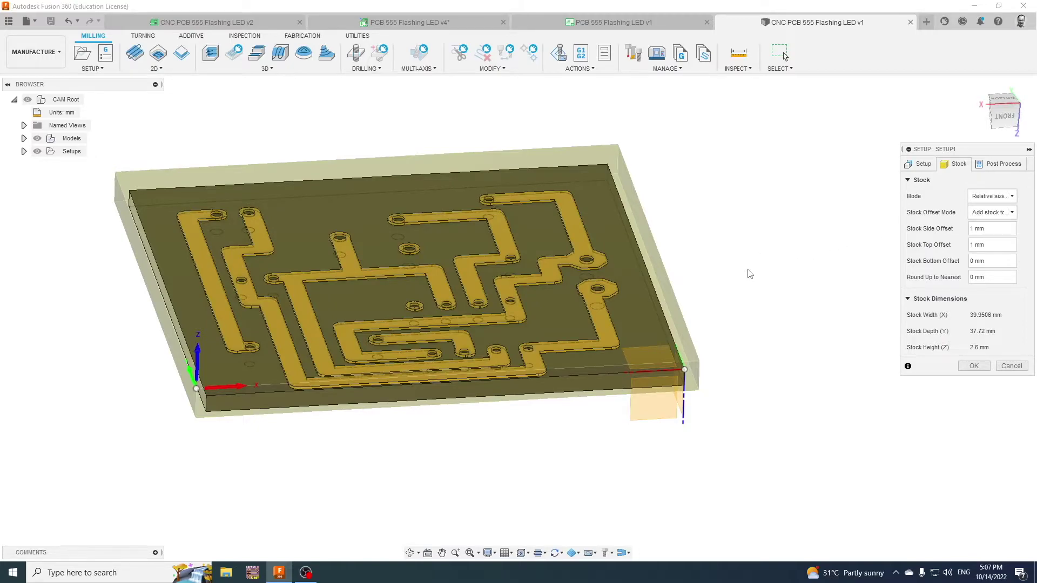
shift+middle_drag(749, 274, 581, 266)
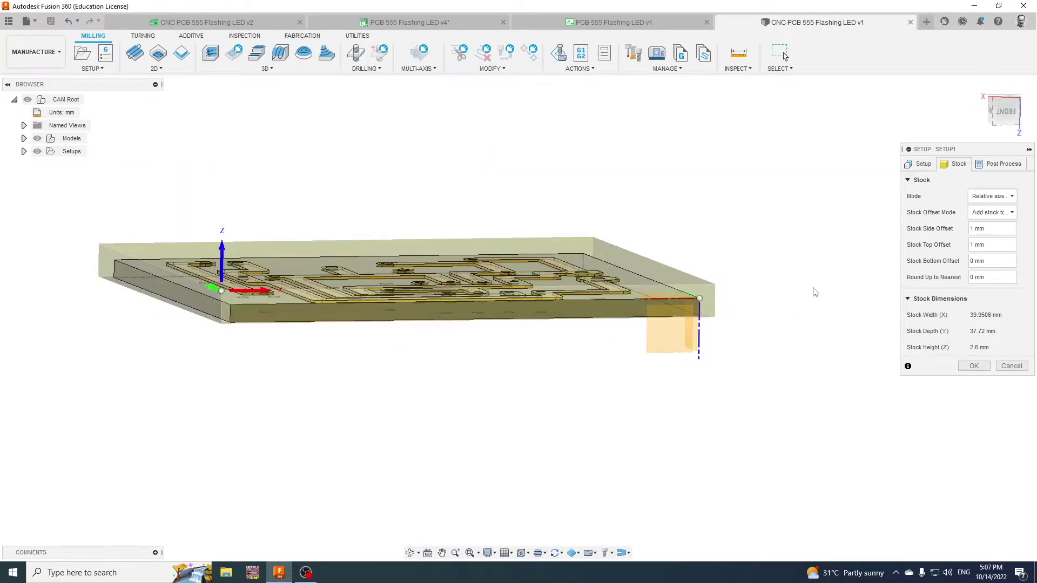
click(992, 212)
click(951, 225)
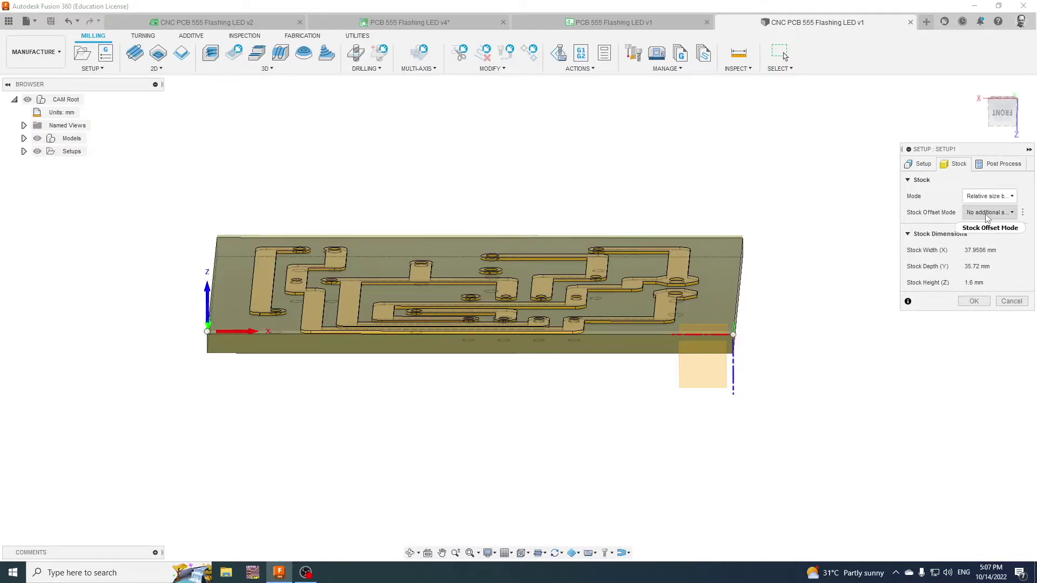
click(996, 125)
scroll(572, 280, up, 5)
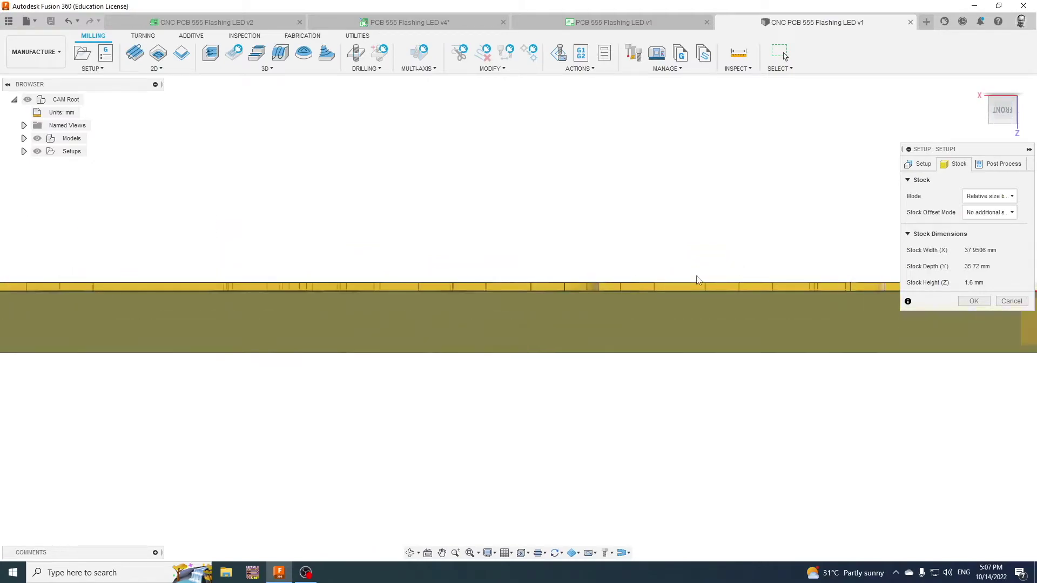
middle_drag(791, 289, 590, 289)
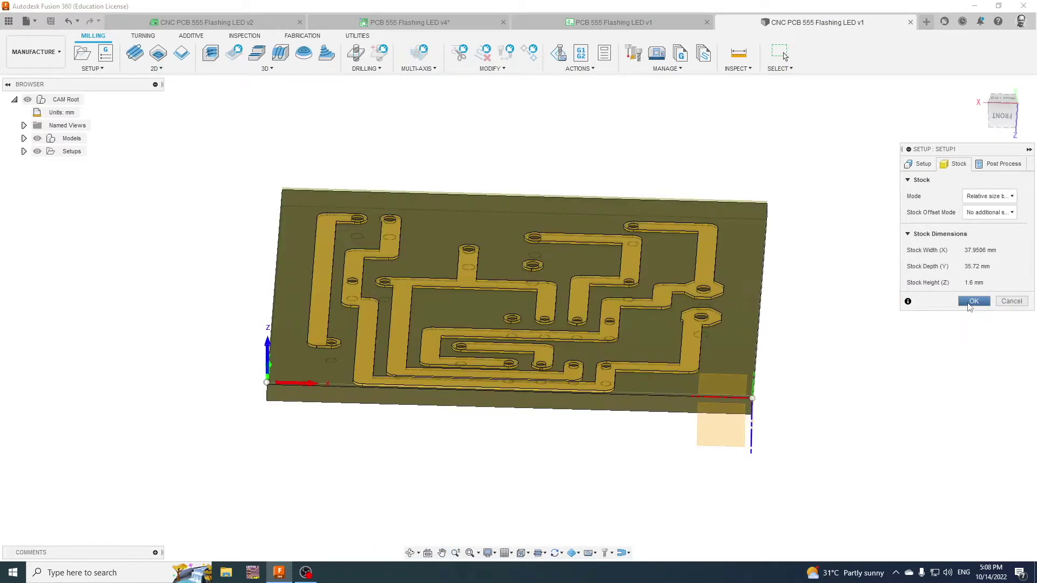
Step: Confirm the milling setup and start a 3D Project toolpath
click(973, 301)
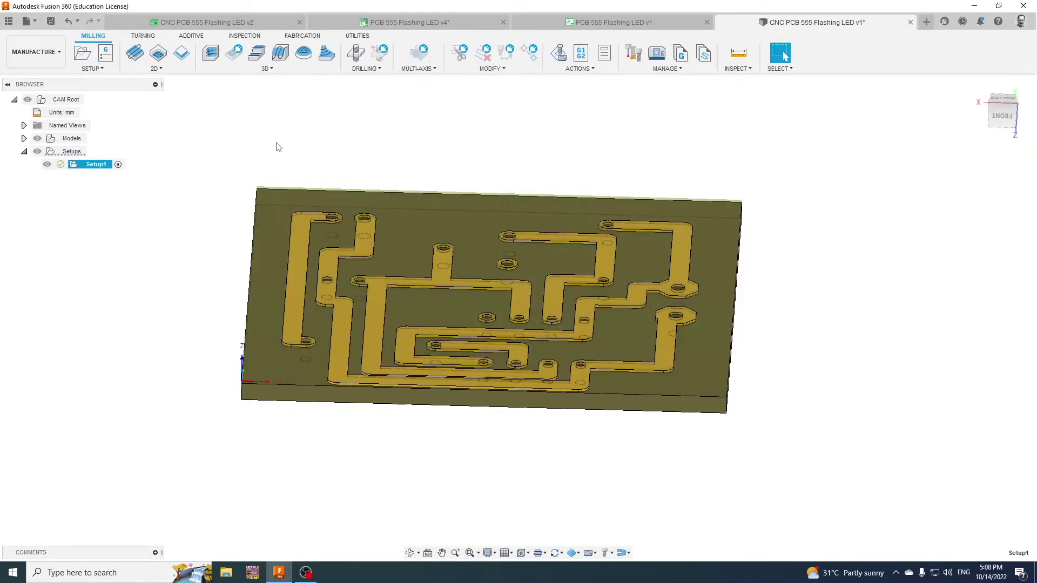
click(264, 71)
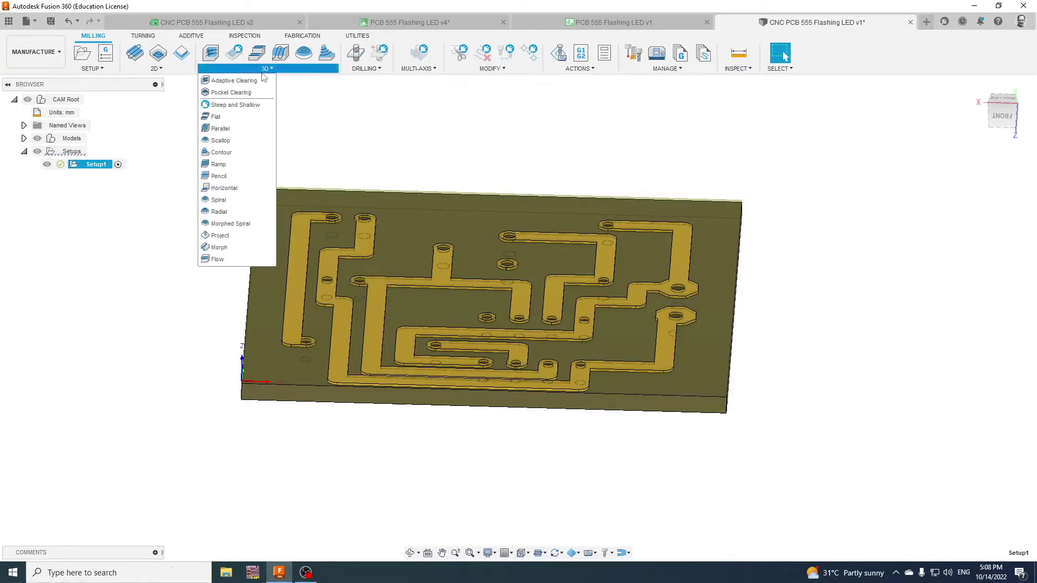
click(219, 236)
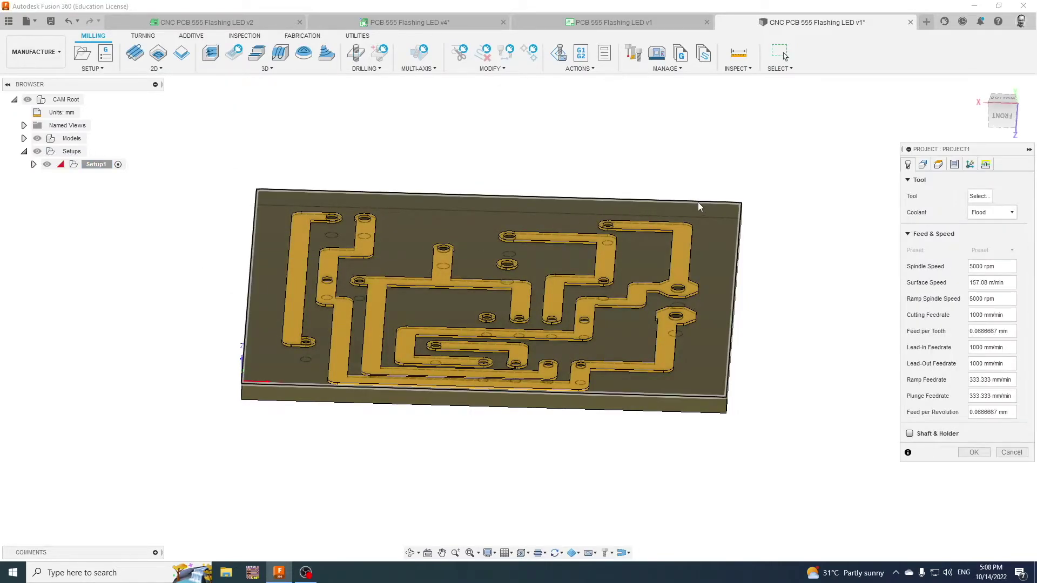
Step: Create a new tapered mill in the CNC PCB 555 Flashing LED v1 document's tool library, described as Isolation
click(979, 197)
click(218, 121)
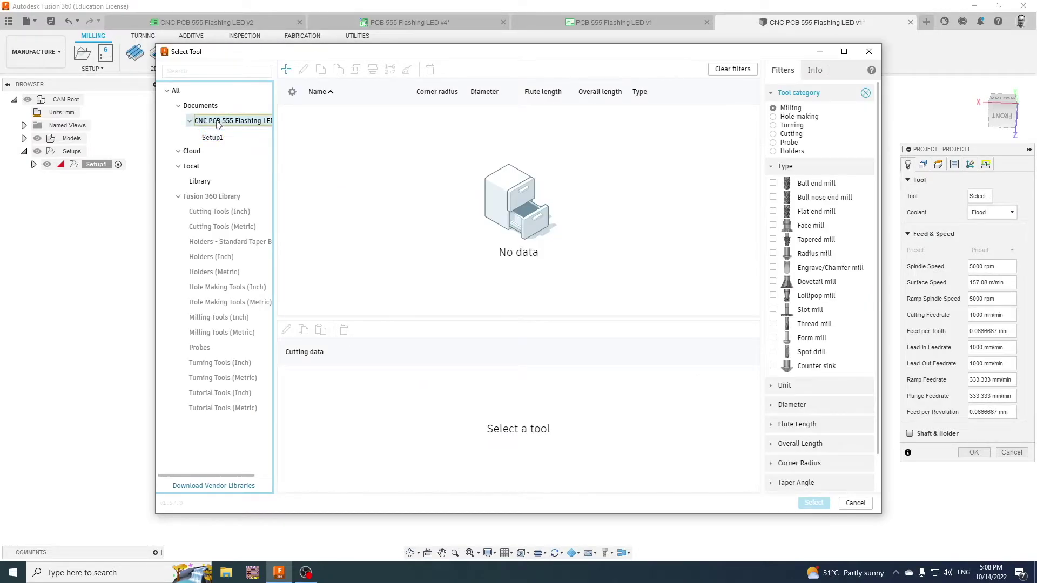
click(286, 69)
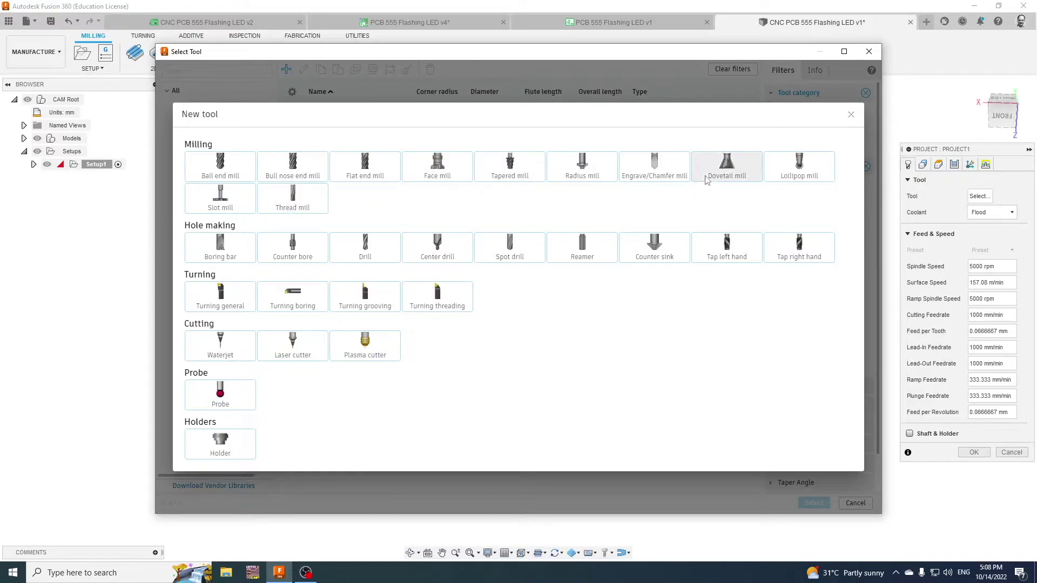
click(523, 178)
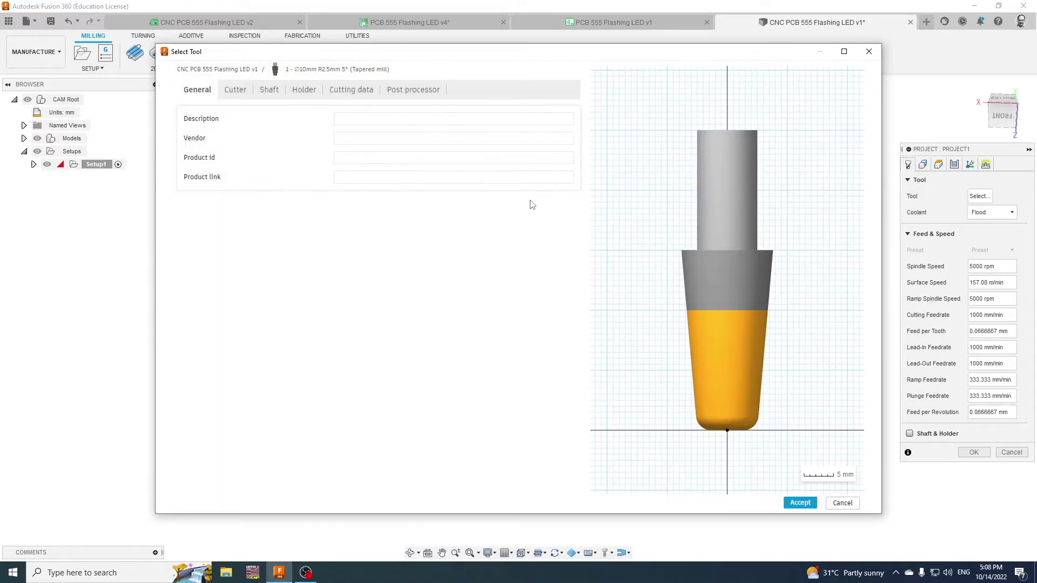
click(386, 119)
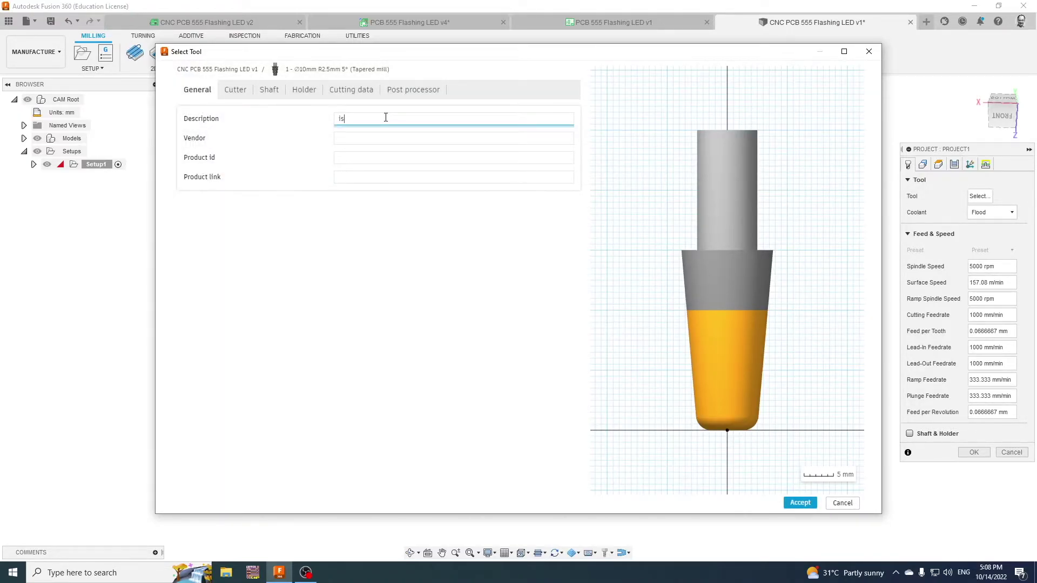
Step: Set the isolation cutter to 1 flute, a 0.01 mm diameter and a 6 mm shaft diameter
click(237, 91)
click(316, 175)
text(3)
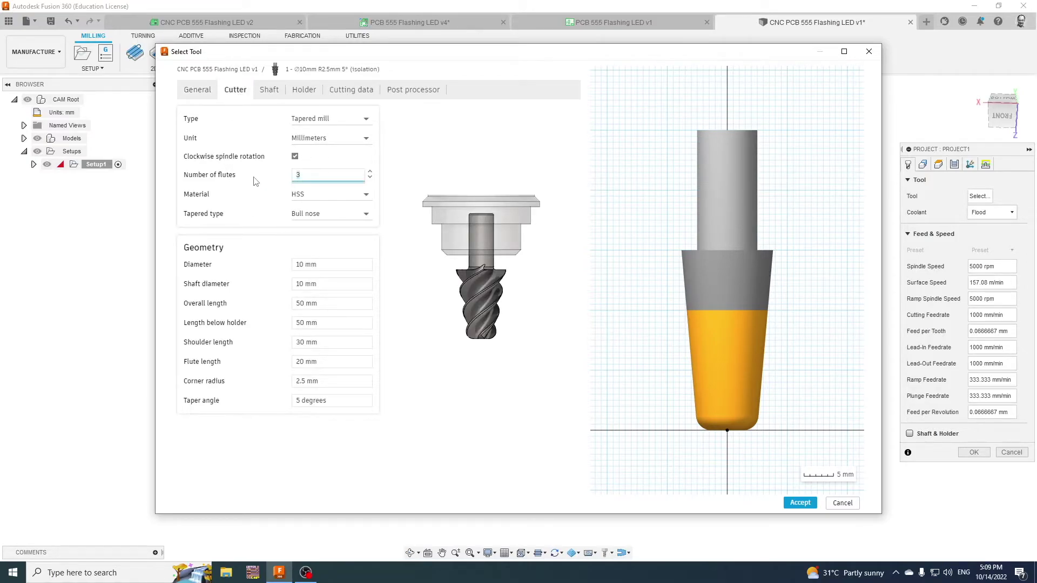
key(Tab)
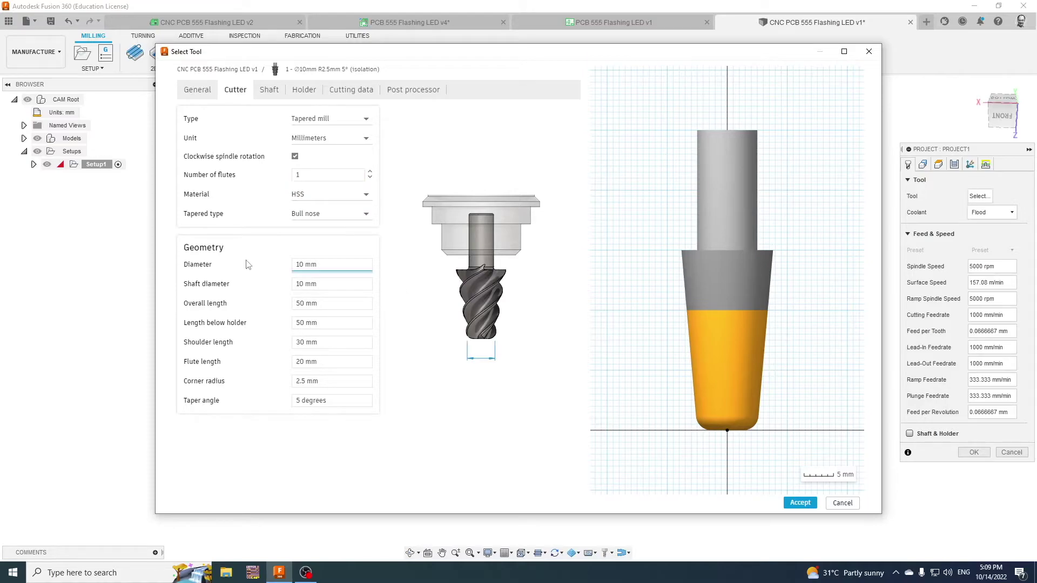
double_click(297, 267)
key(Tab)
click(303, 285)
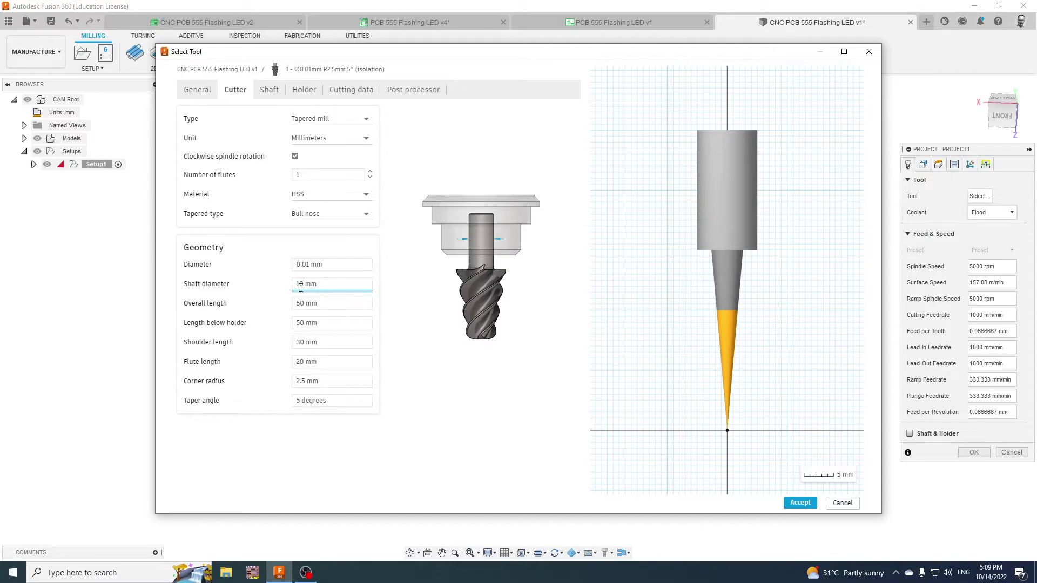
text(6)
key(Tab)
Step: Set the cutter's length below holder to 40 mm, corner radius to 0.01 mm and taper angle to 15 degrees
triple_click(302, 322)
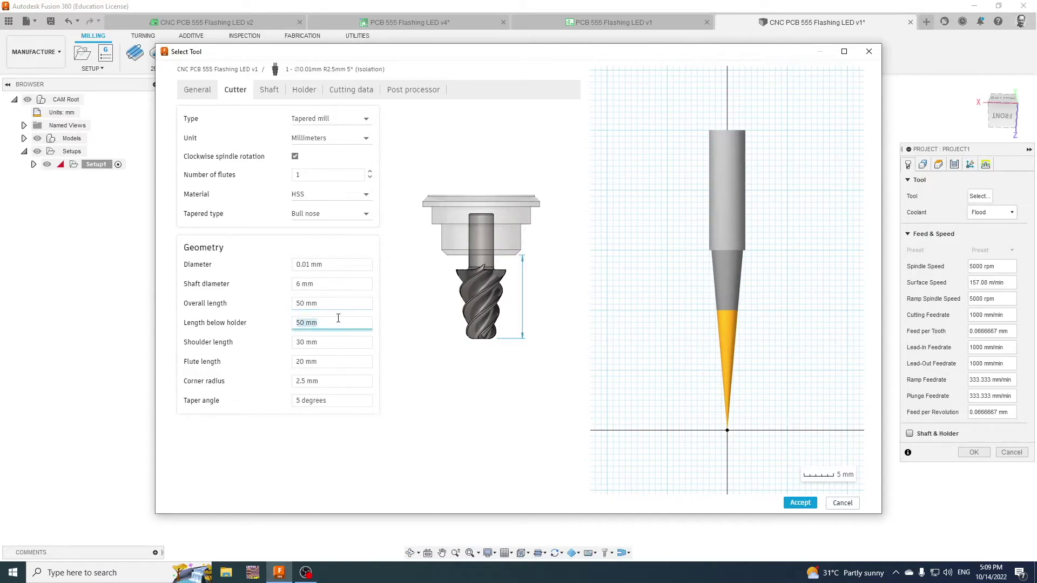
click(302, 323)
key(BackSpace)
text(4)
click(303, 382)
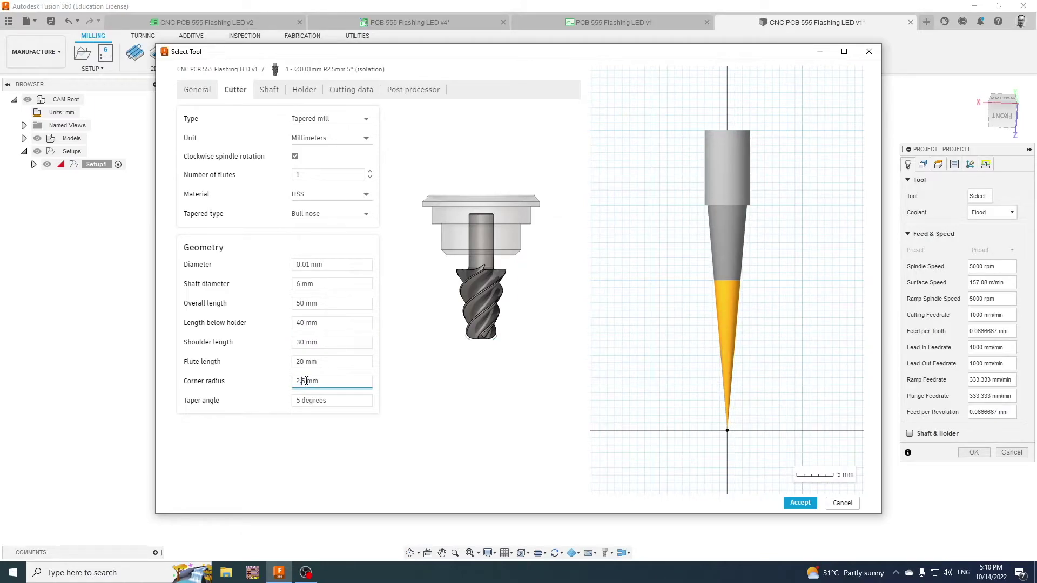
double_click(306, 383)
text(0.01)
click(302, 400)
click(302, 401)
text(1)
click(353, 381)
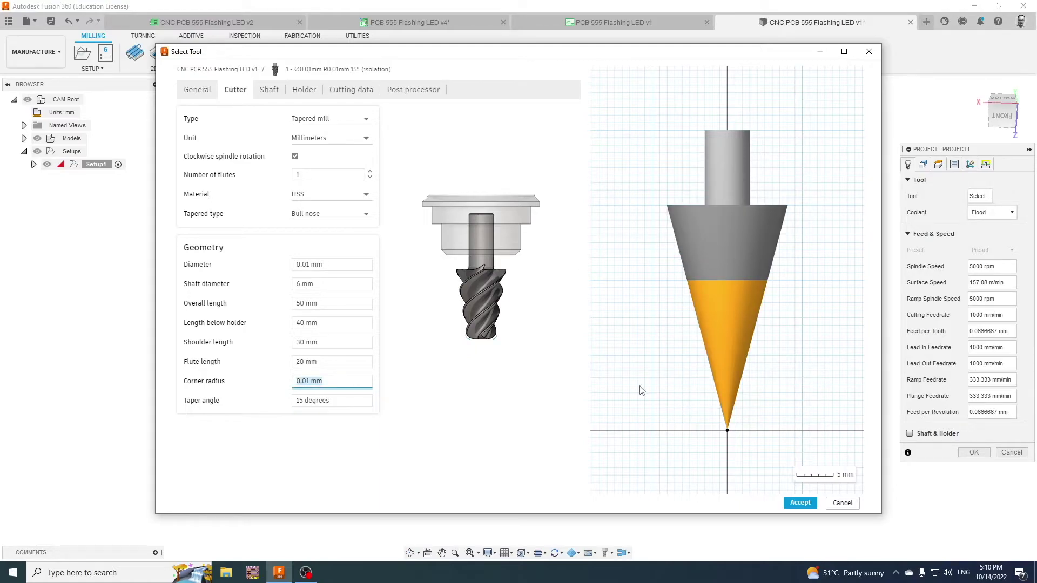
Step: Set the spindle speed in the tool's cutting data to 6500 rpm
click(351, 89)
click(494, 134)
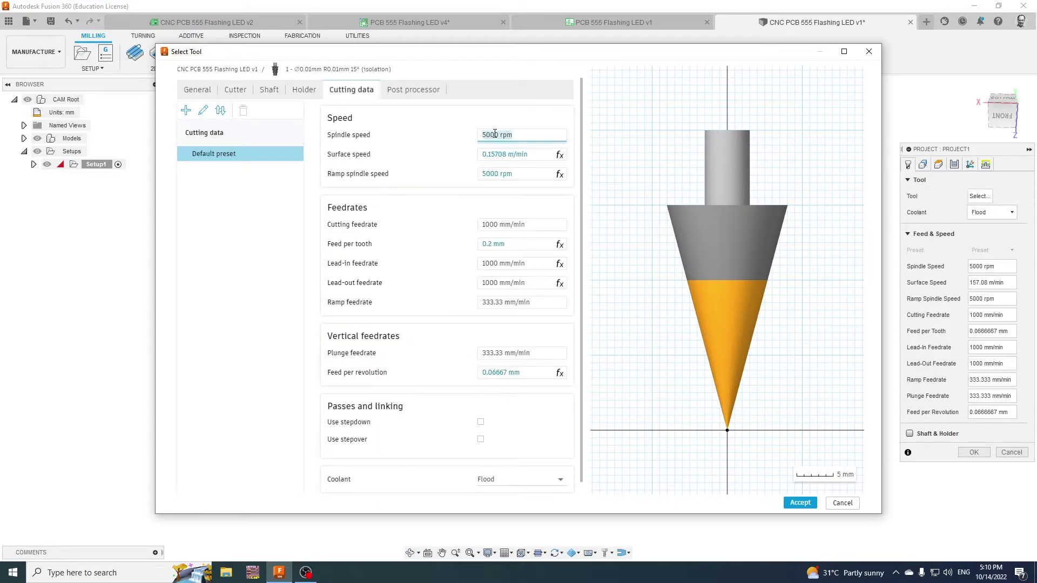
drag(501, 135, 479, 136)
text(6500)
click(481, 173)
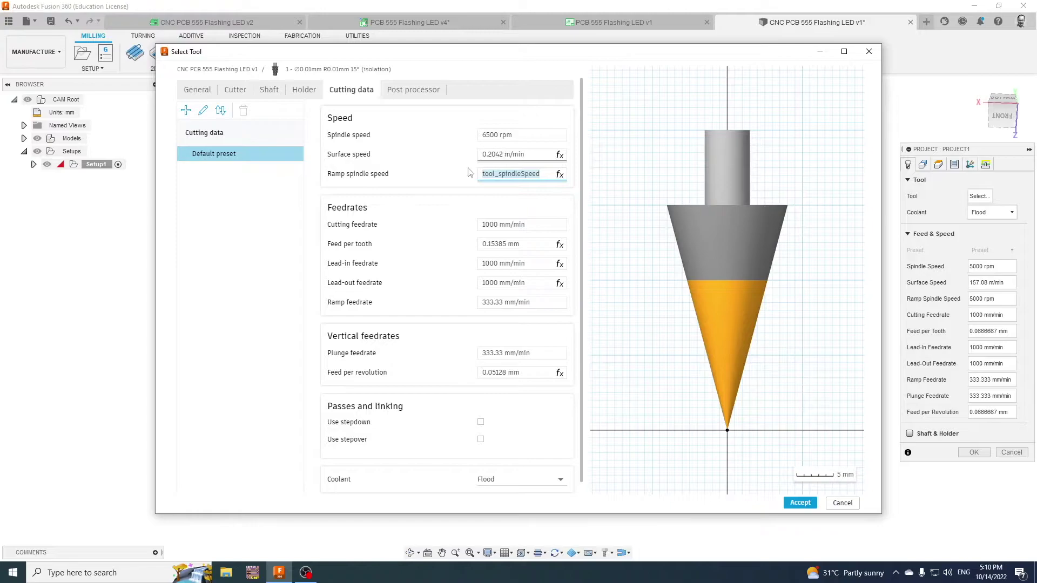
Step: Set the tool's cutting, ramp and plunge feedrates to 150 mm/min each
click(502, 224)
double_click(494, 223)
text(150mm/min)
click(493, 302)
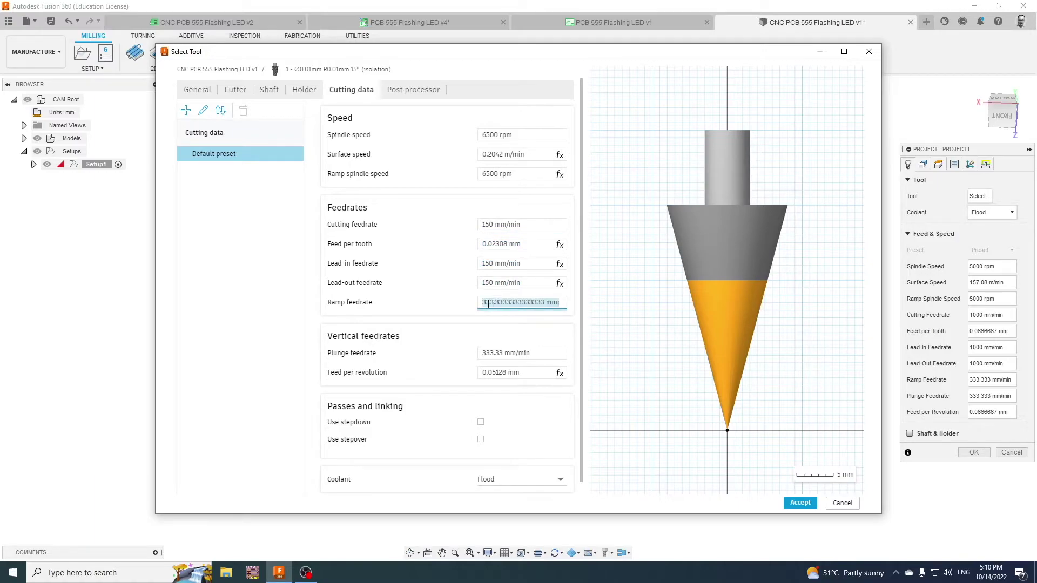
text(150)
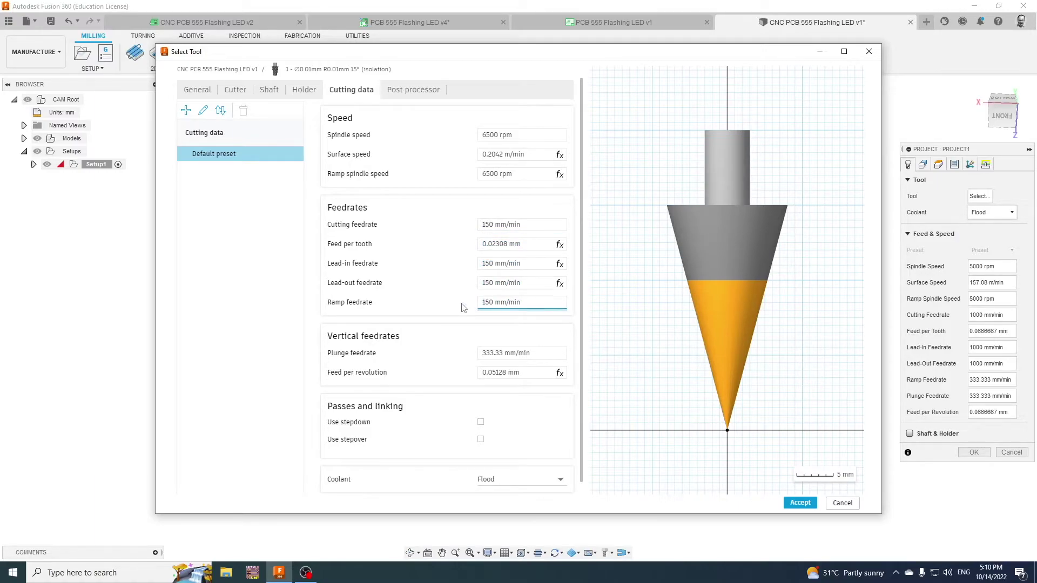
click(487, 353)
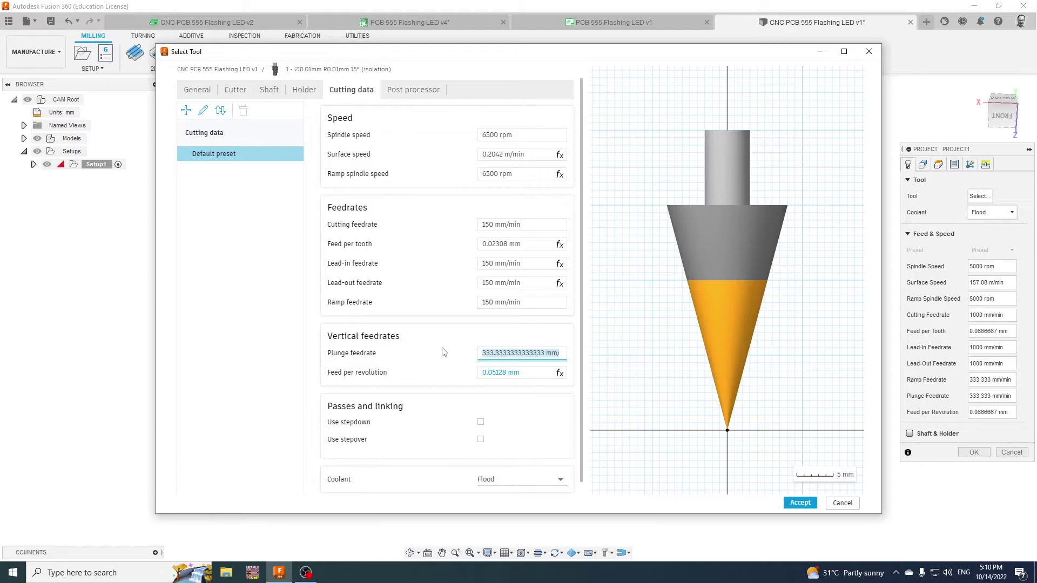
text(150)
key(Return)
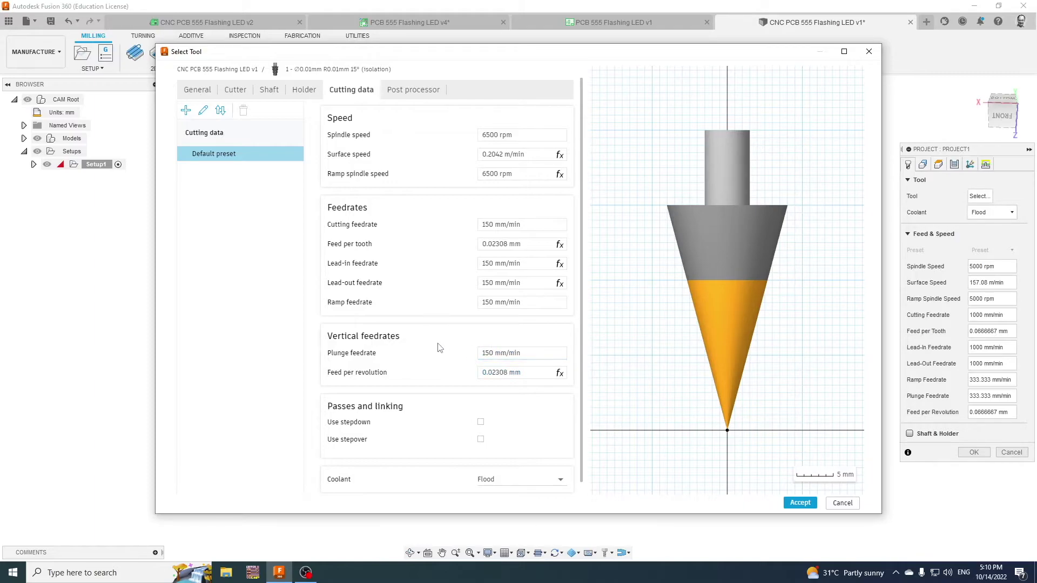
Step: Set the tool's coolant to Disabled, then accept the isolation tool and select it for the Project toolpath
click(495, 479)
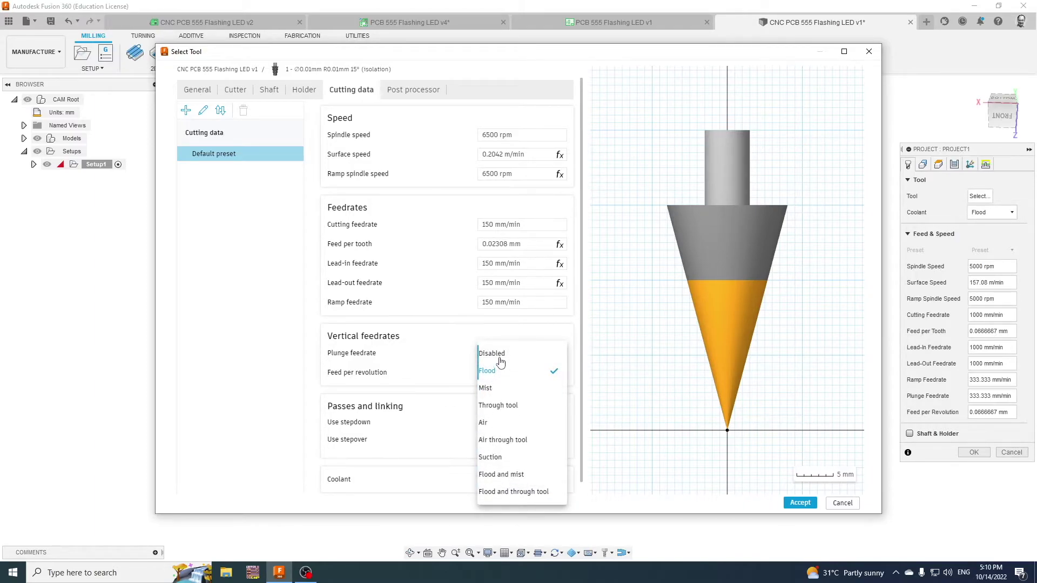
click(493, 355)
click(800, 503)
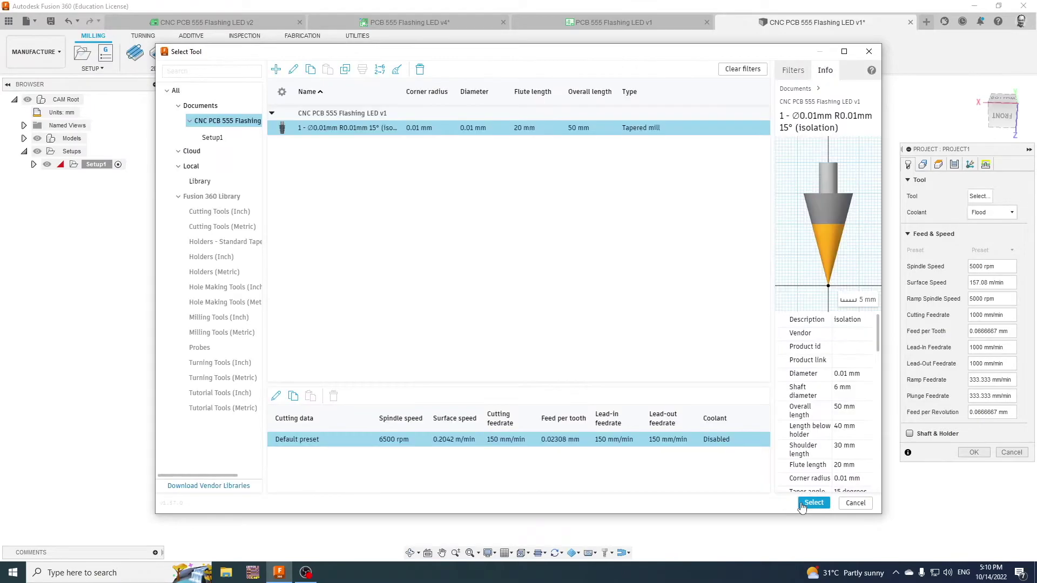
click(814, 503)
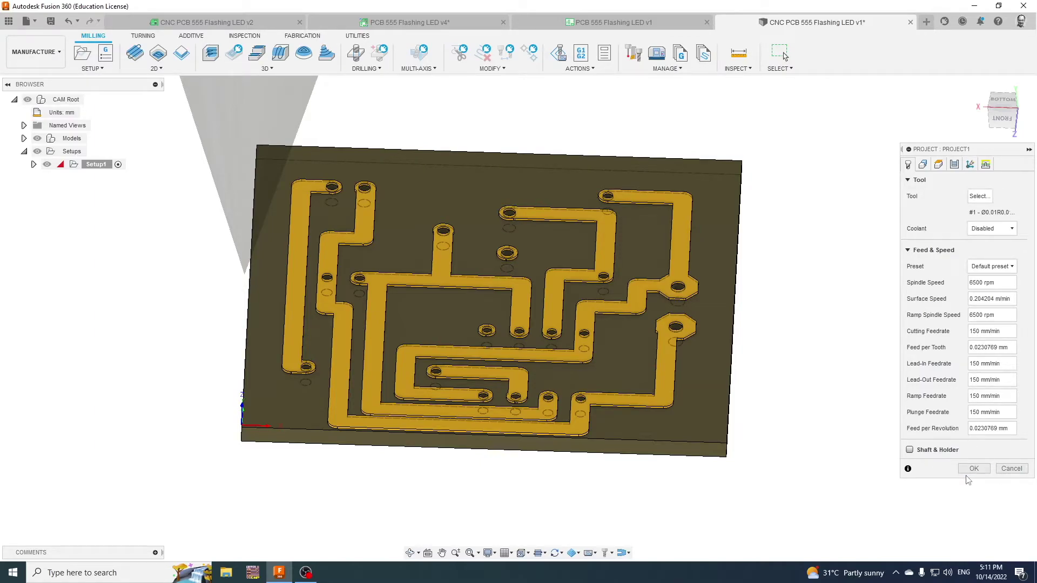
Step: Set the machining boundary to Selection and pick the board's outer edge on the copper side
click(923, 165)
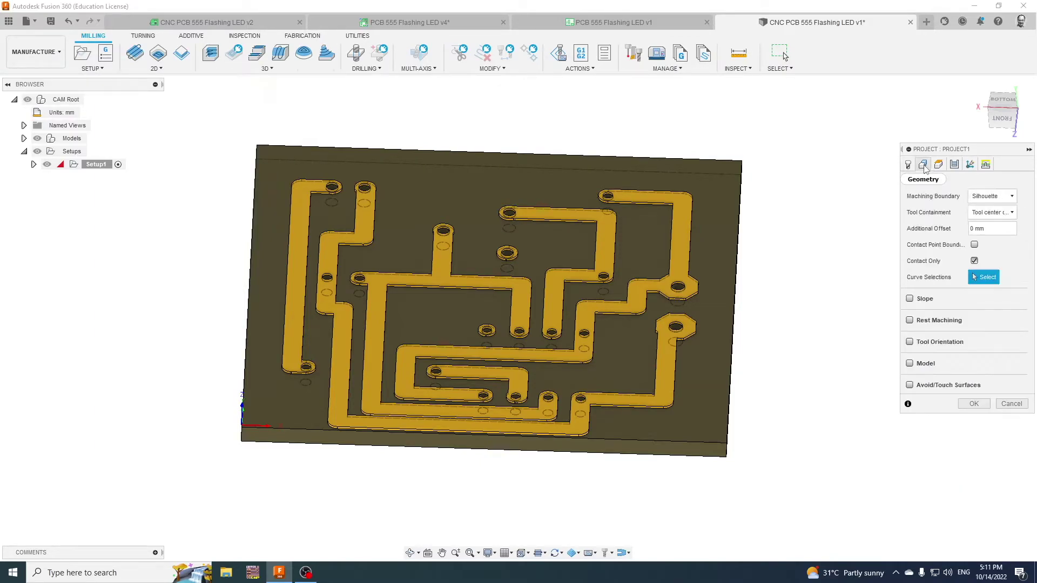
click(992, 196)
click(988, 235)
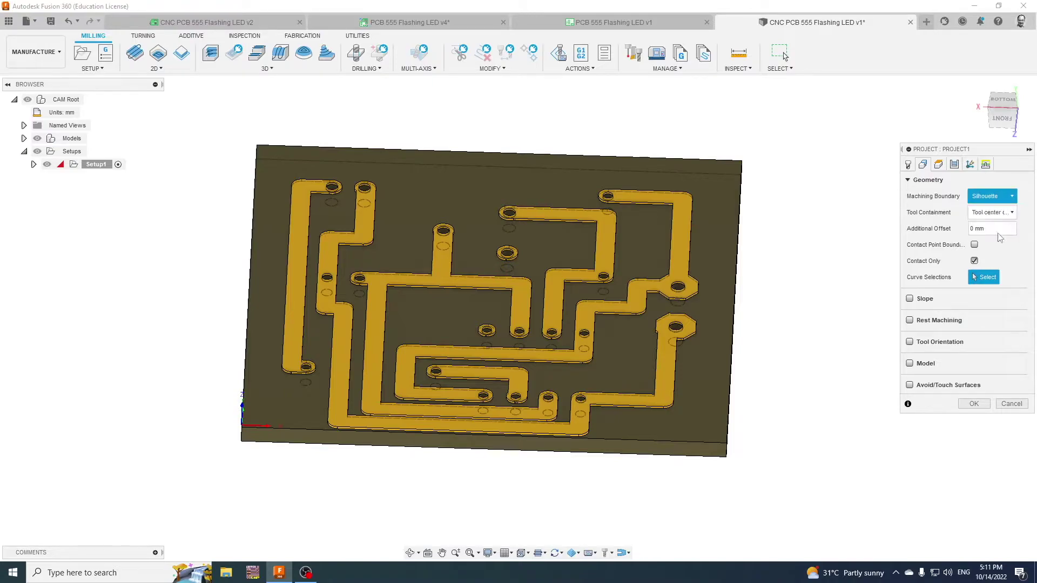
click(741, 201)
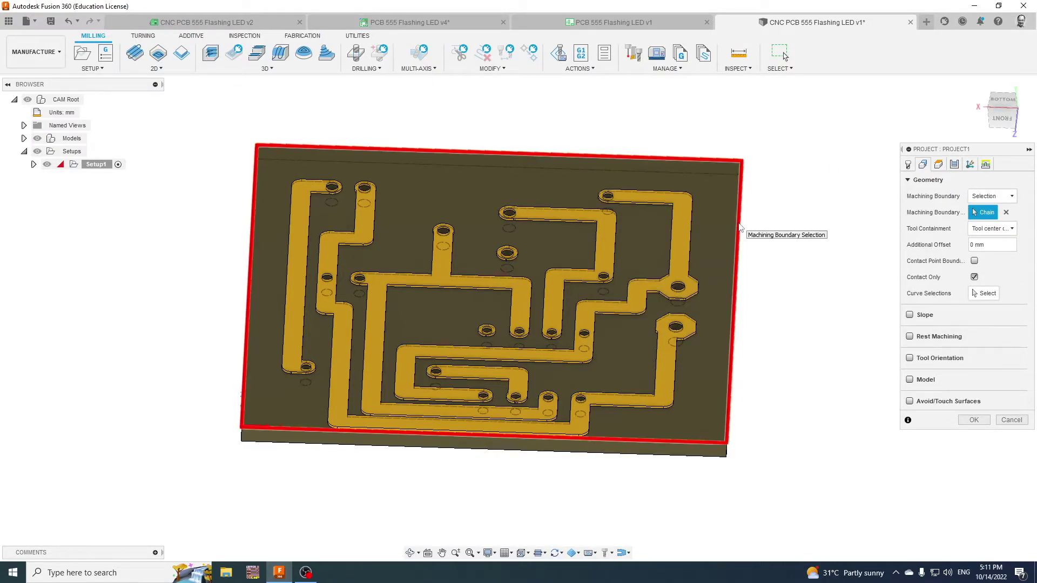
Step: Select the outlines of all copper traces and isolated pads, plus the board's outer edge, as the curves to project
click(983, 296)
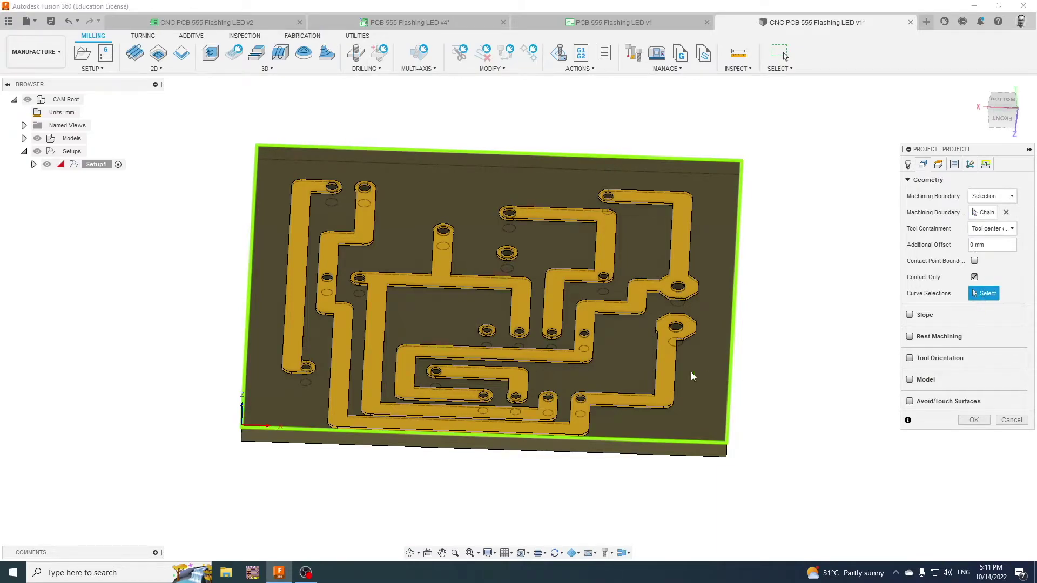
click(303, 343)
click(320, 315)
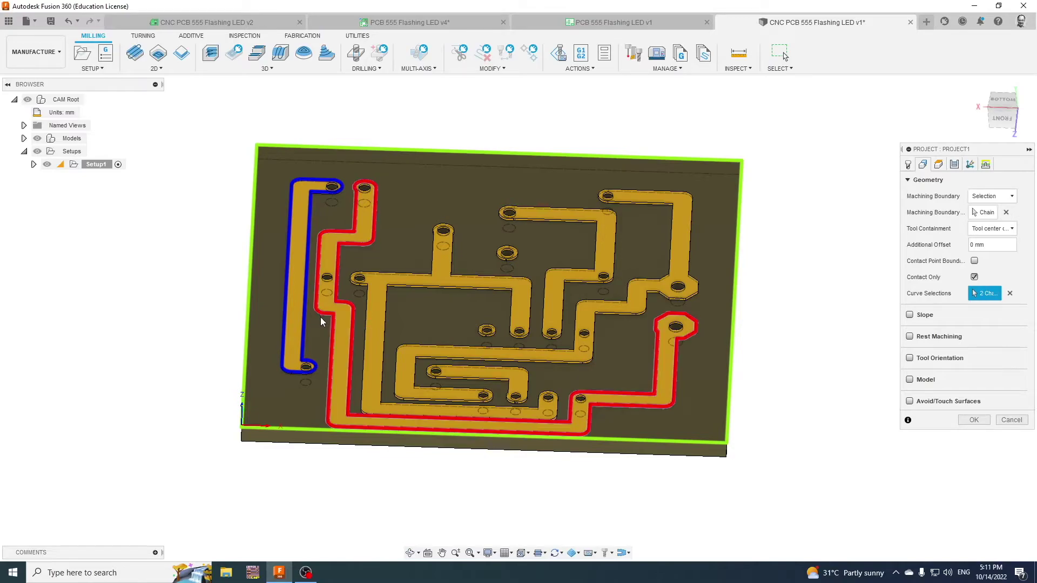
click(380, 304)
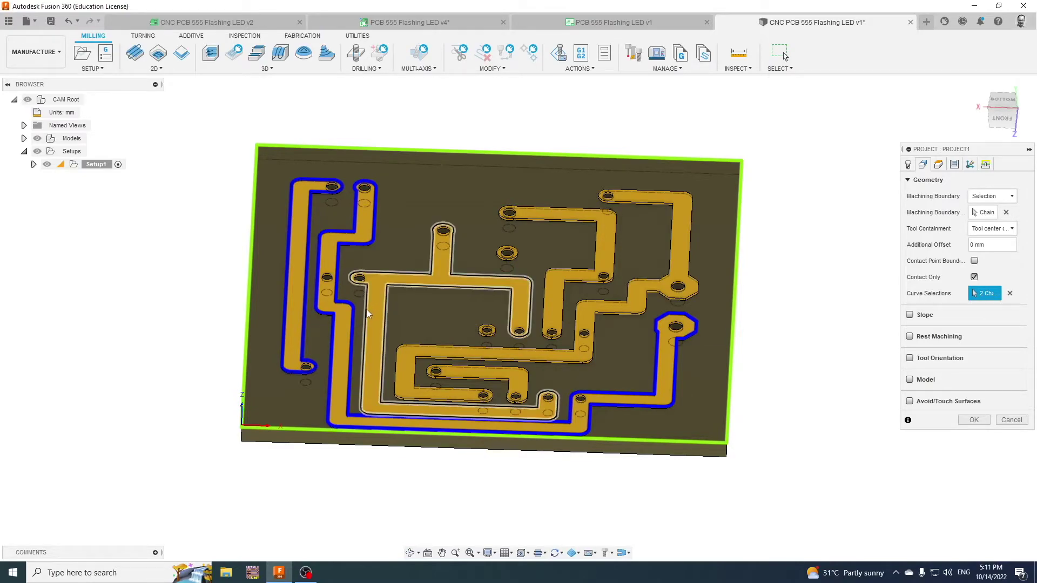
click(529, 218)
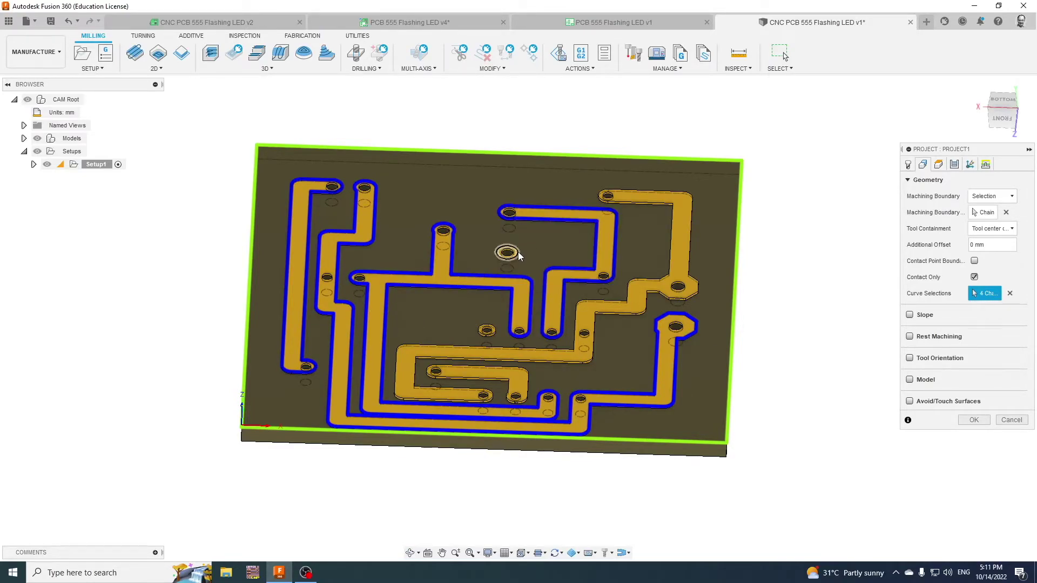
click(516, 252)
click(658, 202)
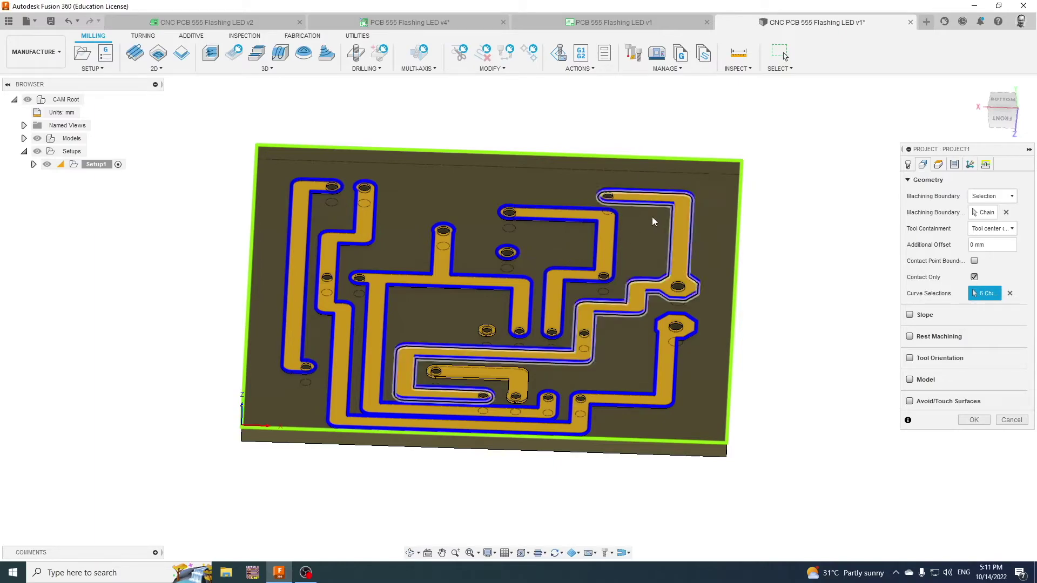
click(492, 332)
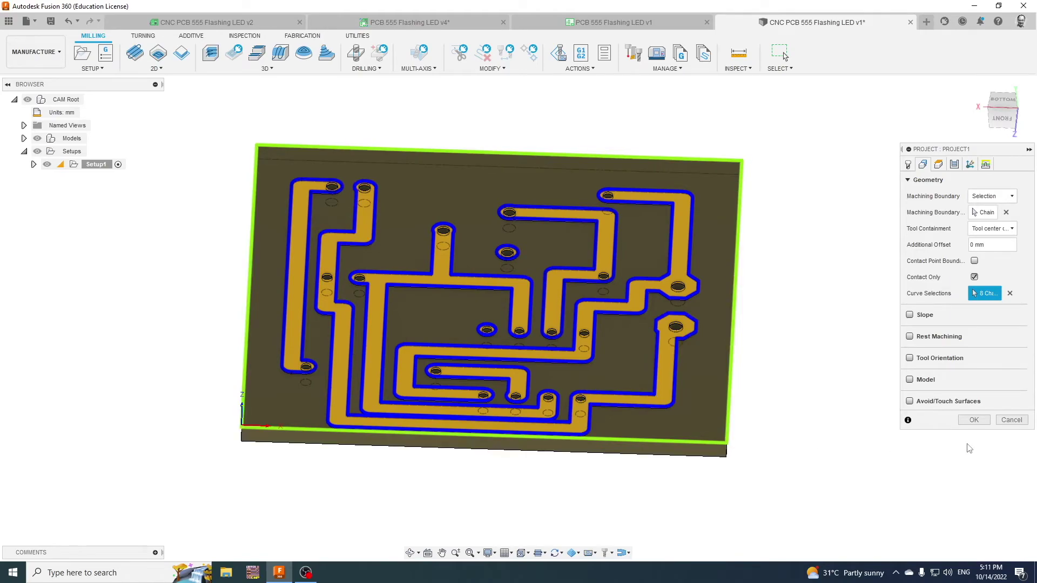
mouse_move(841, 335)
shift+middle_down()
mouse_move(826, 365)
mouse_move(837, 310)
mouse_move(840, 325)
shift+middle_up()
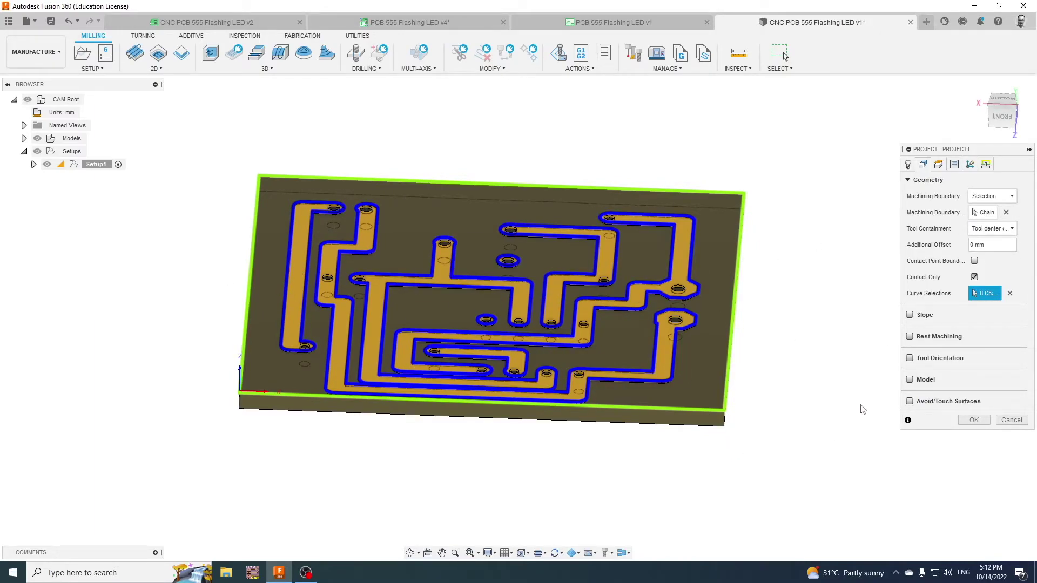
click(729, 356)
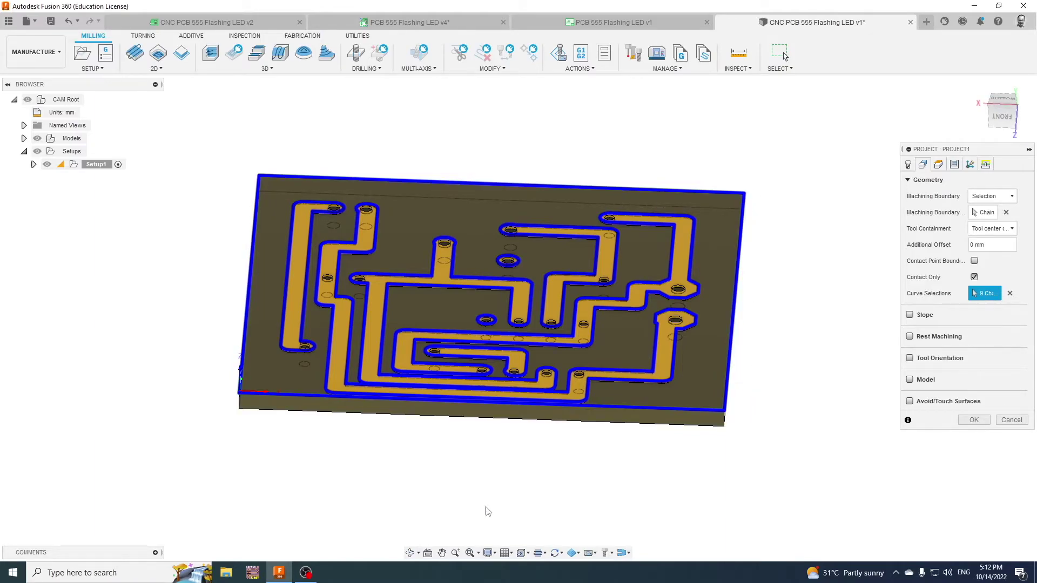
Step: View the toolpath heights from the front and lower the retract height to about 1.03 mm above the stock top
click(938, 164)
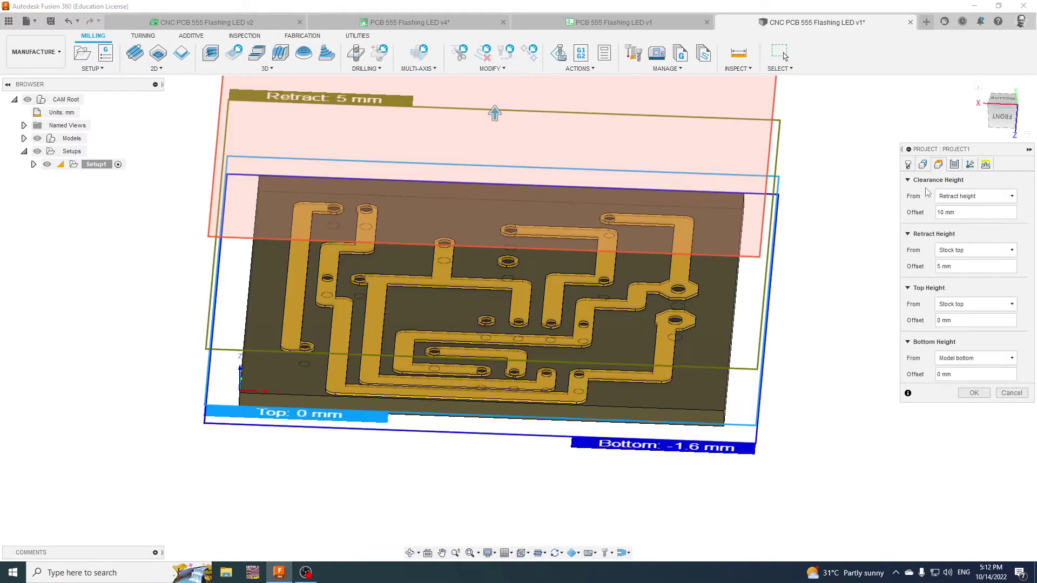
click(1001, 115)
drag(317, 322, 317, 321)
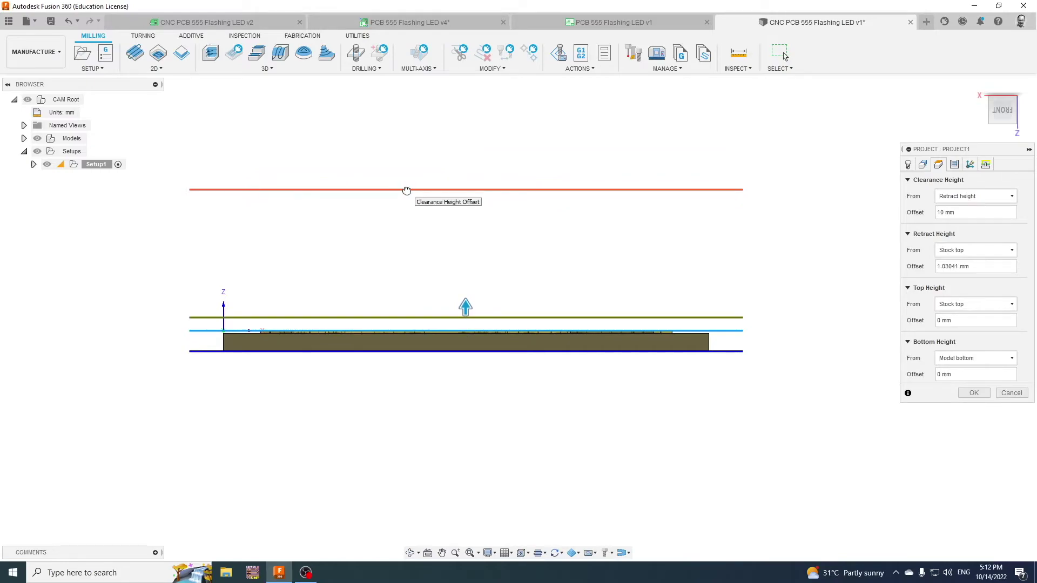
Step: Lower the clearance height to about 7.26 mm above the retract height and raise the bottom height to about 1.38 mm above the model bottom
drag(405, 190, 407, 224)
scroll(227, 352, up, 3)
scroll(226, 344, up, 3)
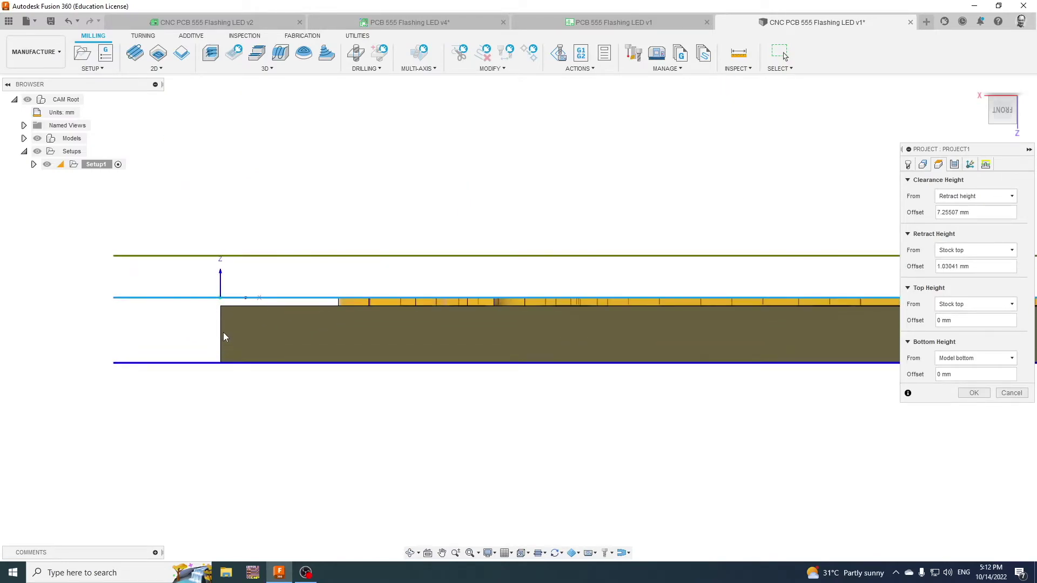
drag(203, 362, 224, 316)
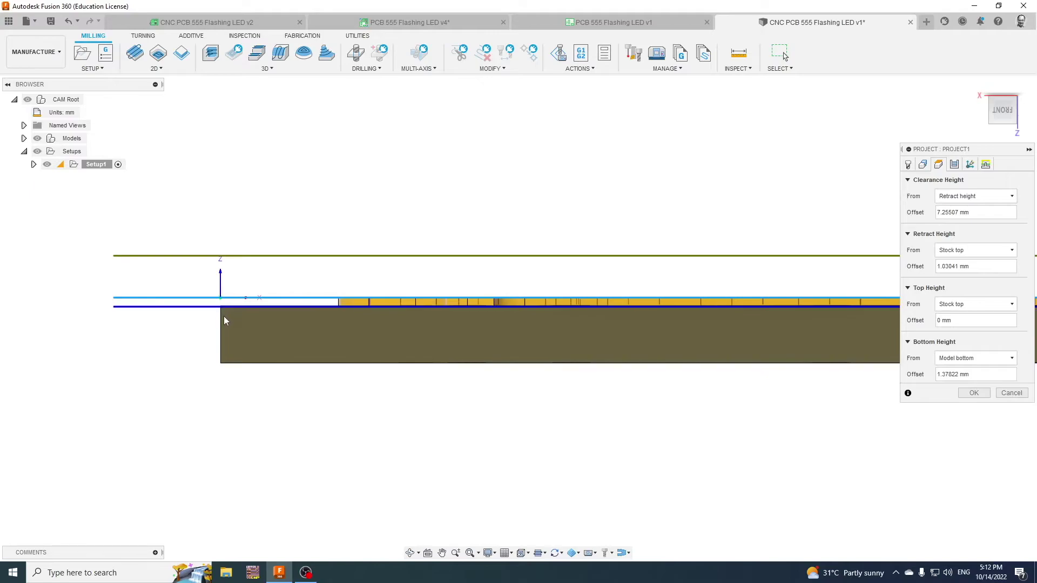
scroll(774, 321, down, 3)
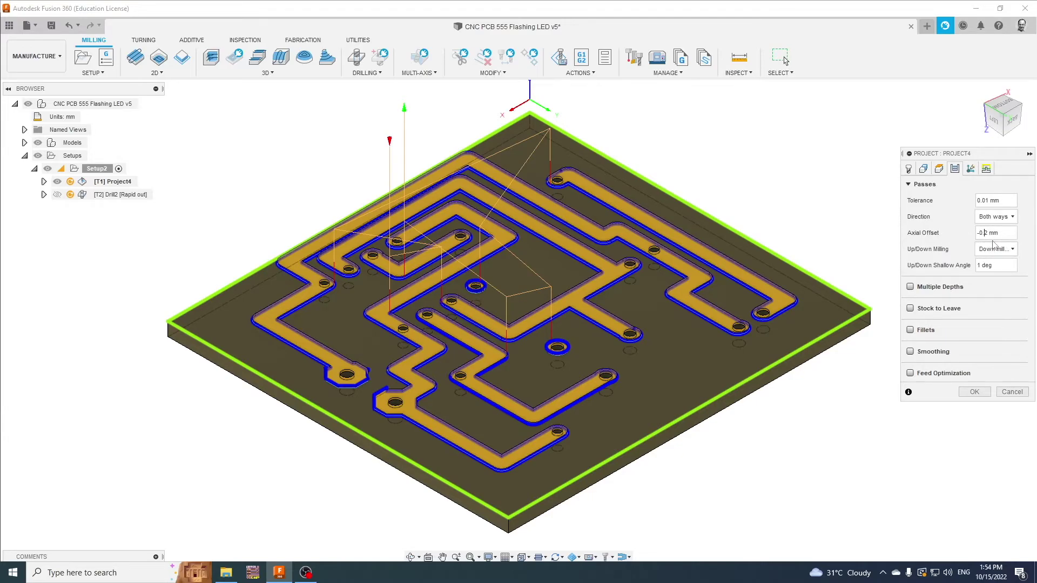
Step: Accept the Project operation to generate its toolpath around the traces, and run its machining simulation
shift+middle_drag(702, 243, 650, 314)
scroll(627, 348, up, 5)
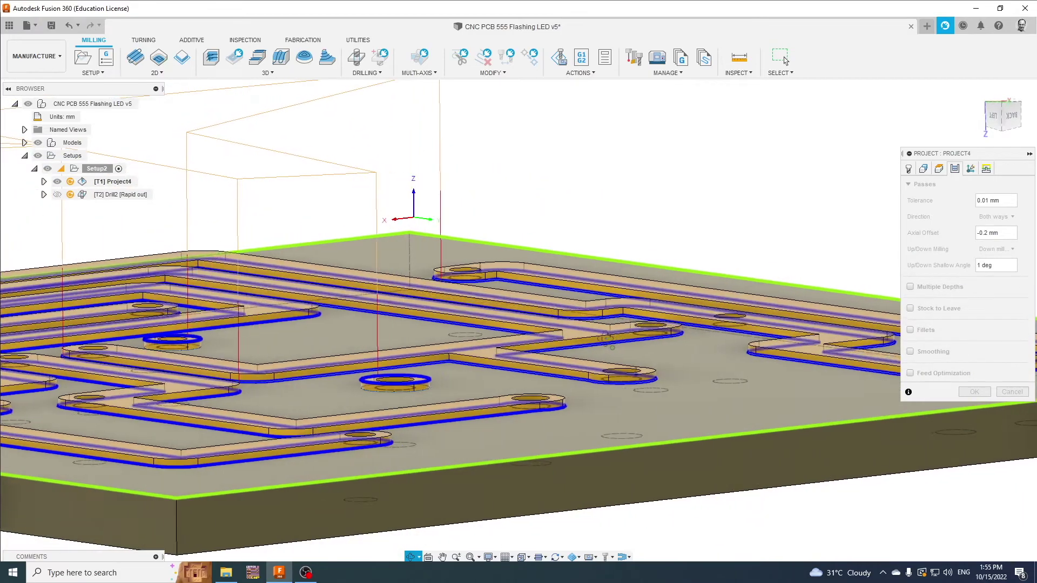
shift+middle_drag(608, 340, 603, 346)
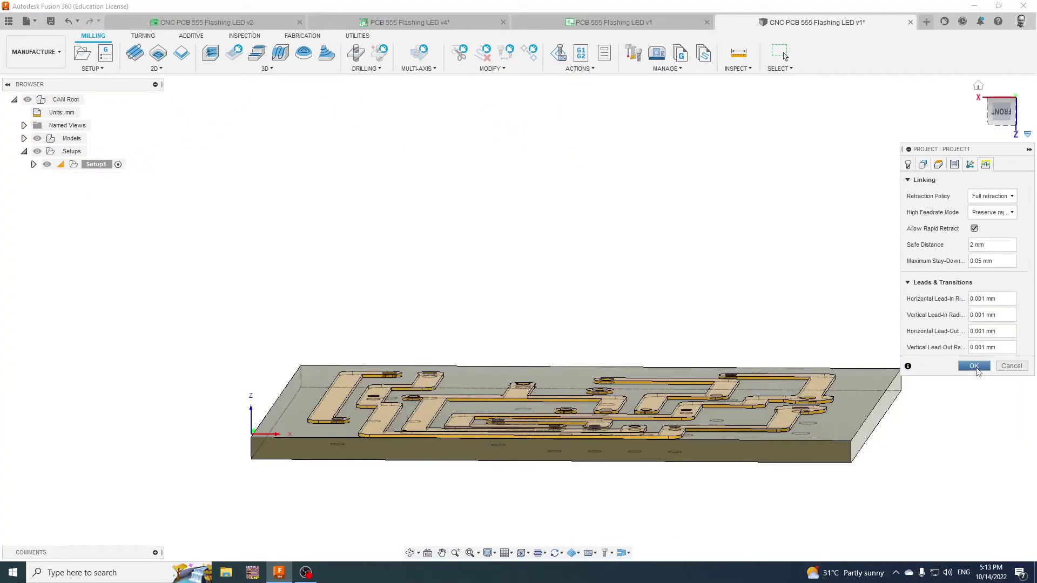
click(974, 367)
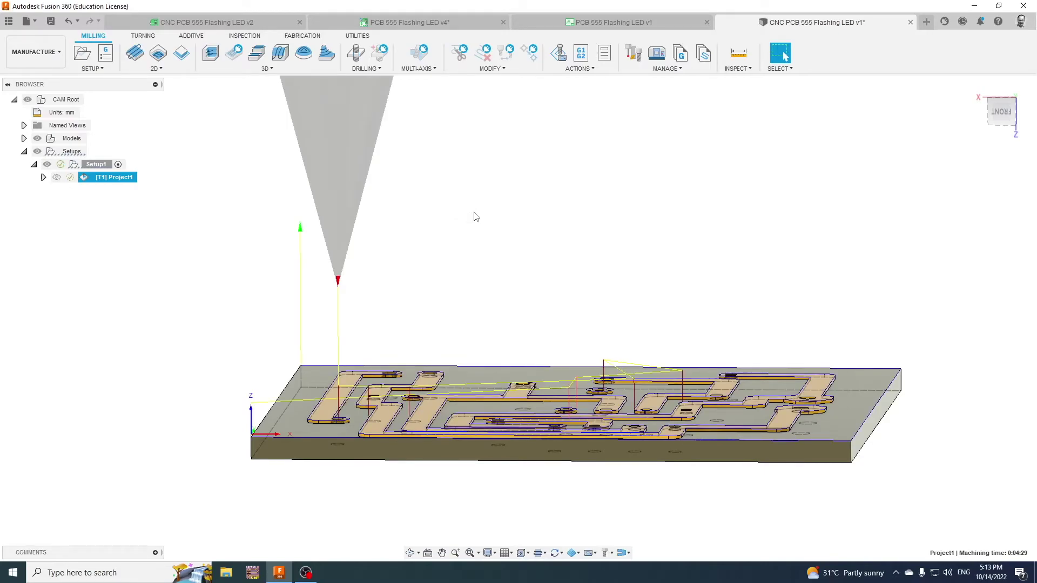
click(560, 53)
click(518, 511)
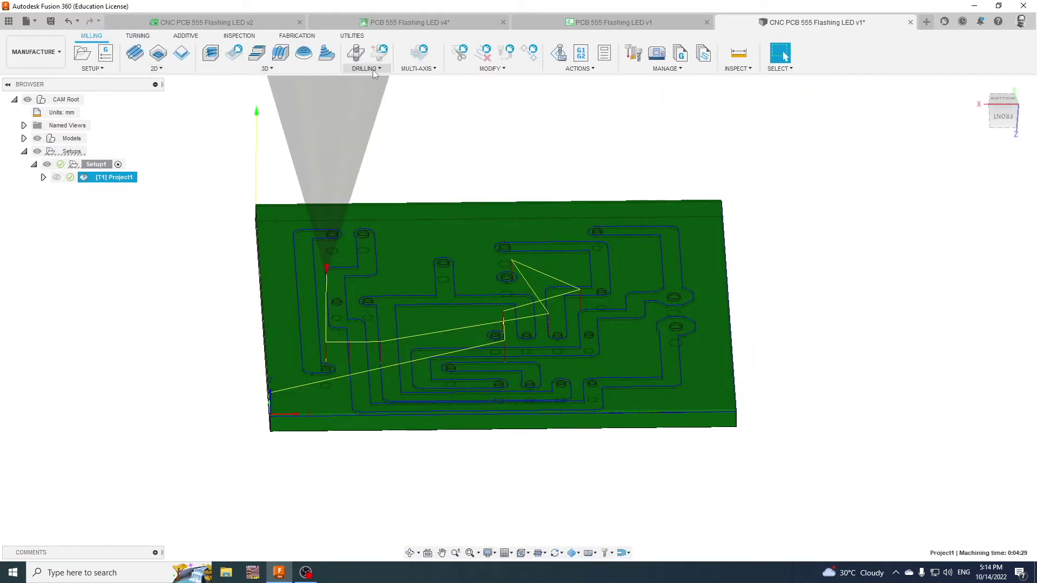
Step: Start a Drill operation and create a new drill tool described as "drill" with a 0.5 mm diameter
click(356, 53)
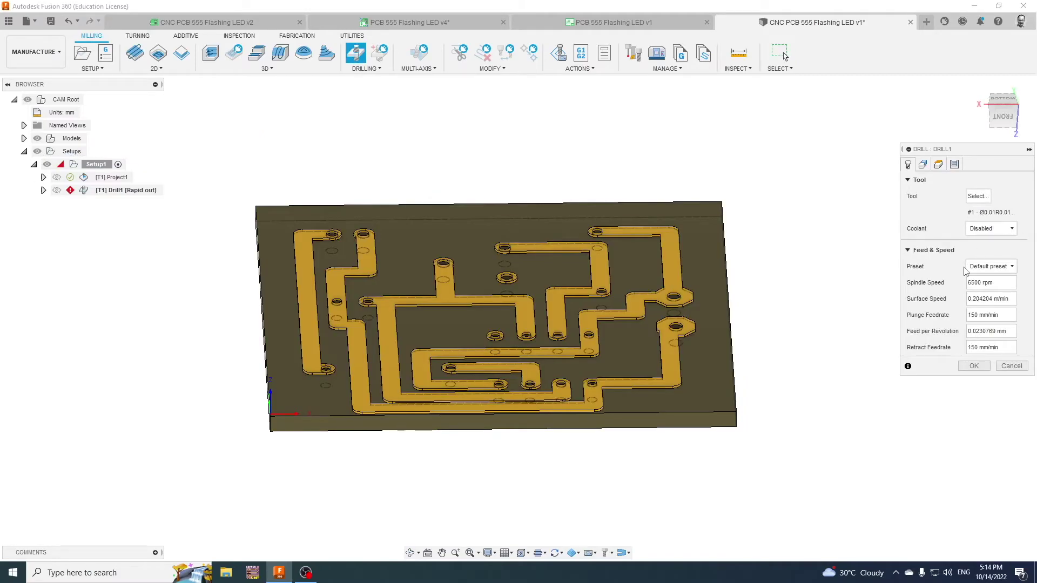
click(978, 197)
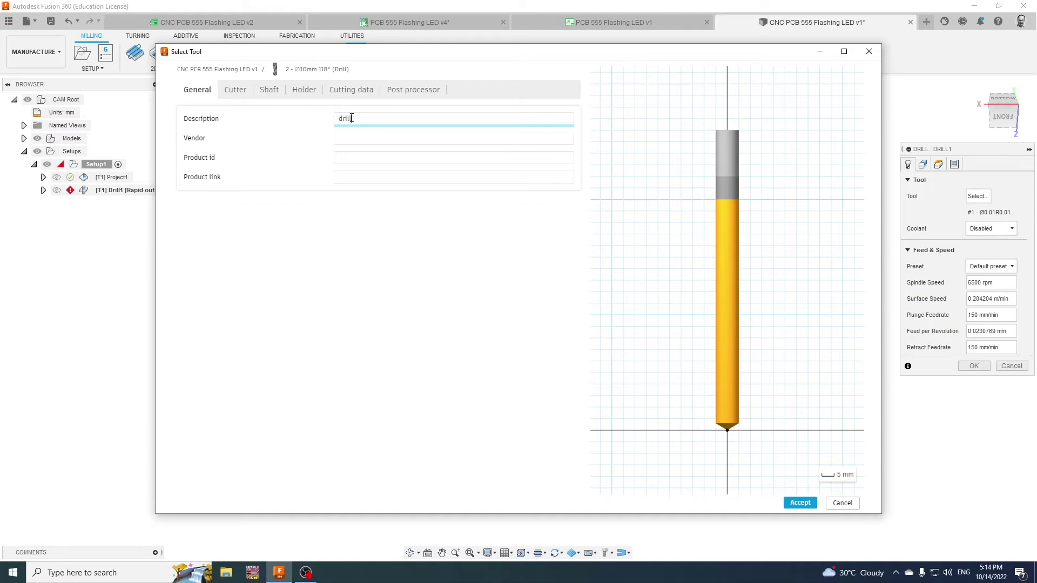
click(245, 93)
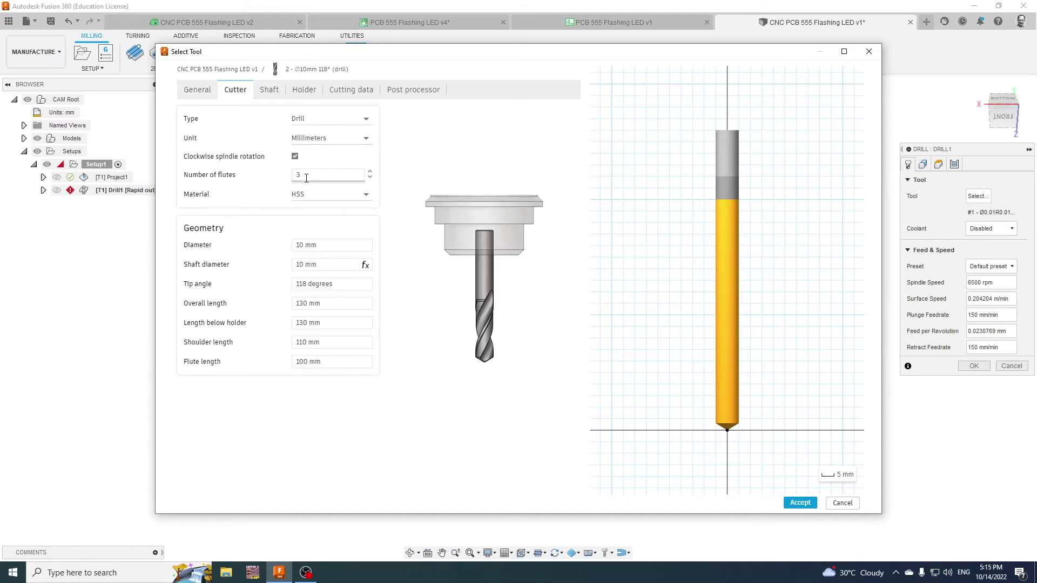
click(302, 246)
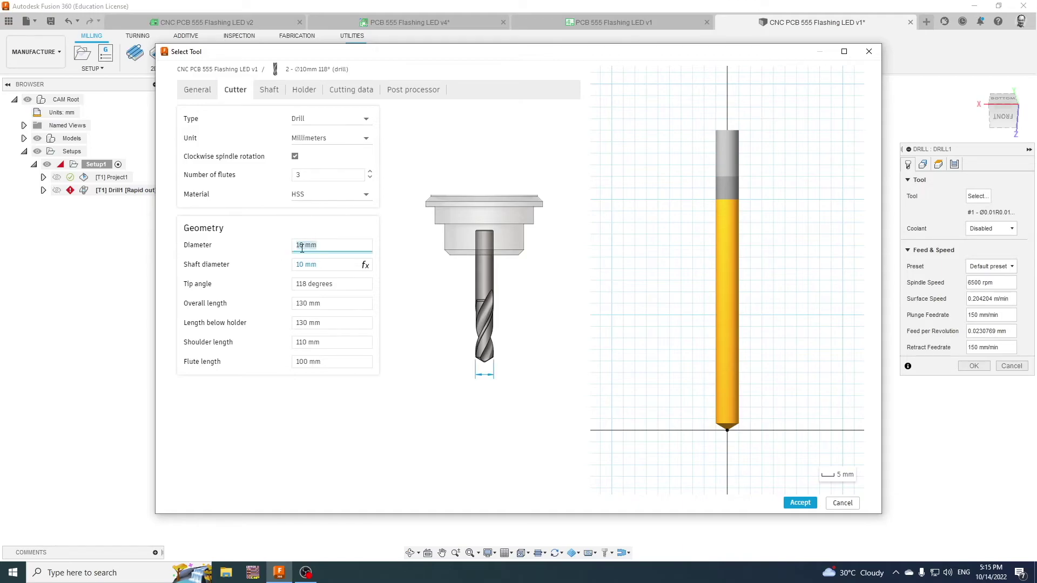
click(305, 245)
Step: Set the drill's spindle speed to 6500 rpm and both its plunge and retract feedrates to 150 mm/min
click(351, 89)
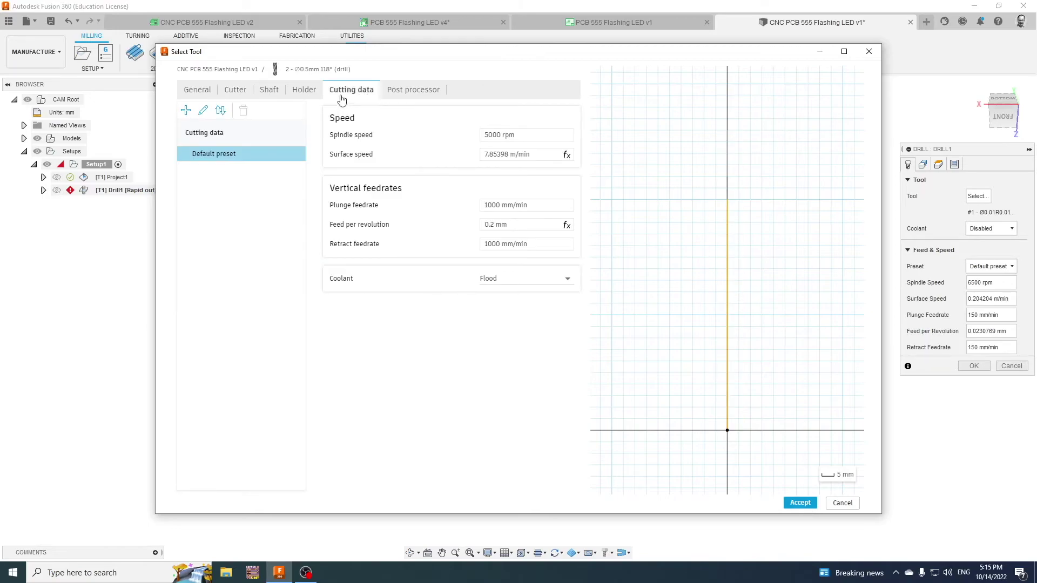
click(490, 135)
double_click(491, 136)
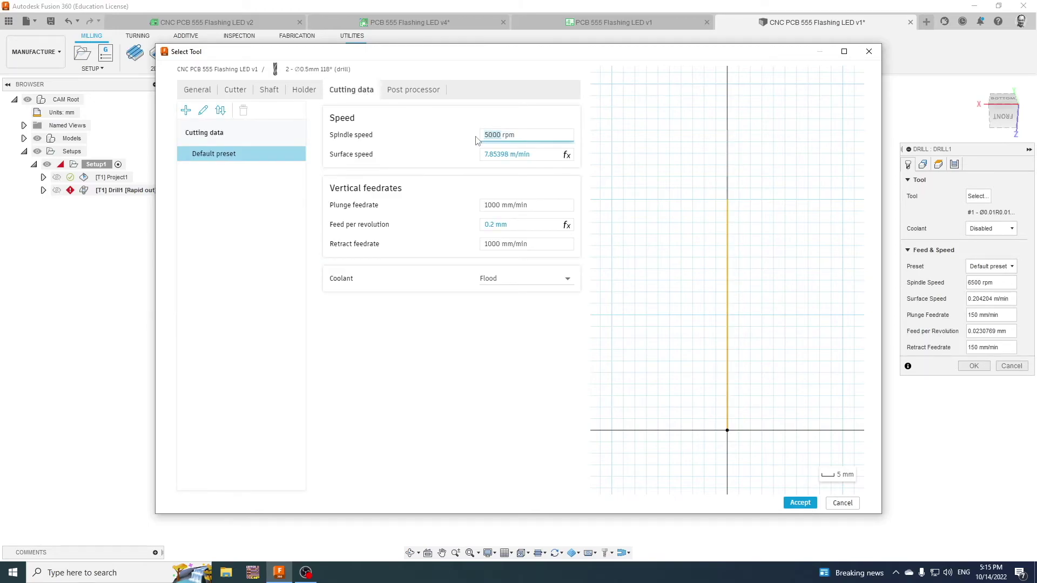
text(650)
click(500, 204)
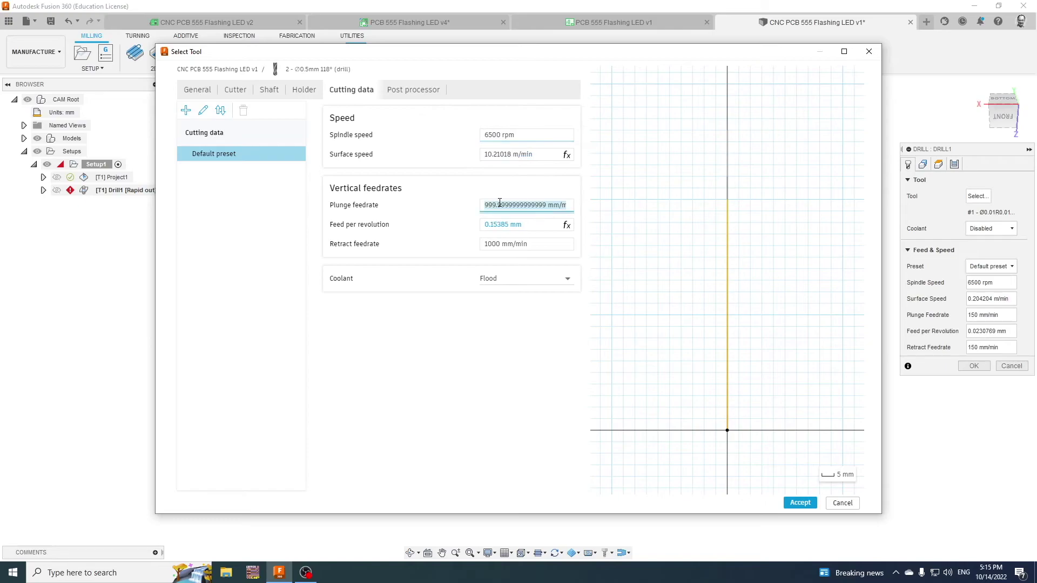
text(150)
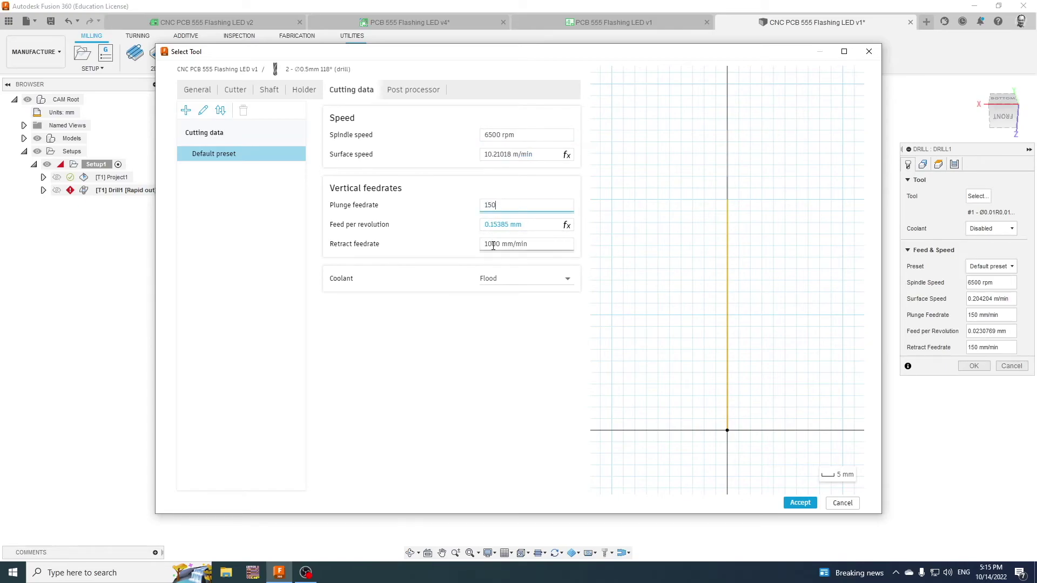
click(493, 246)
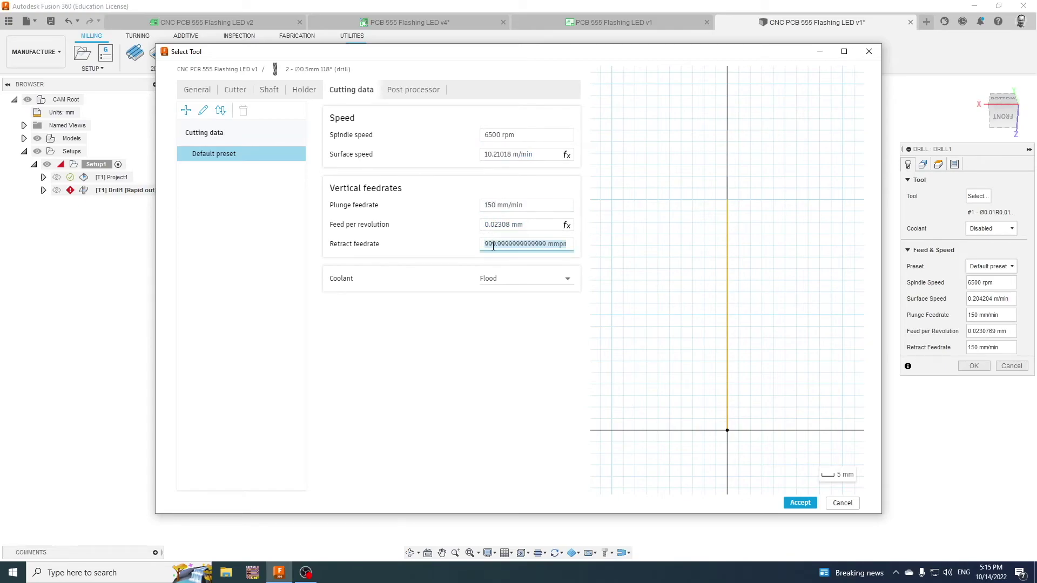
text(150)
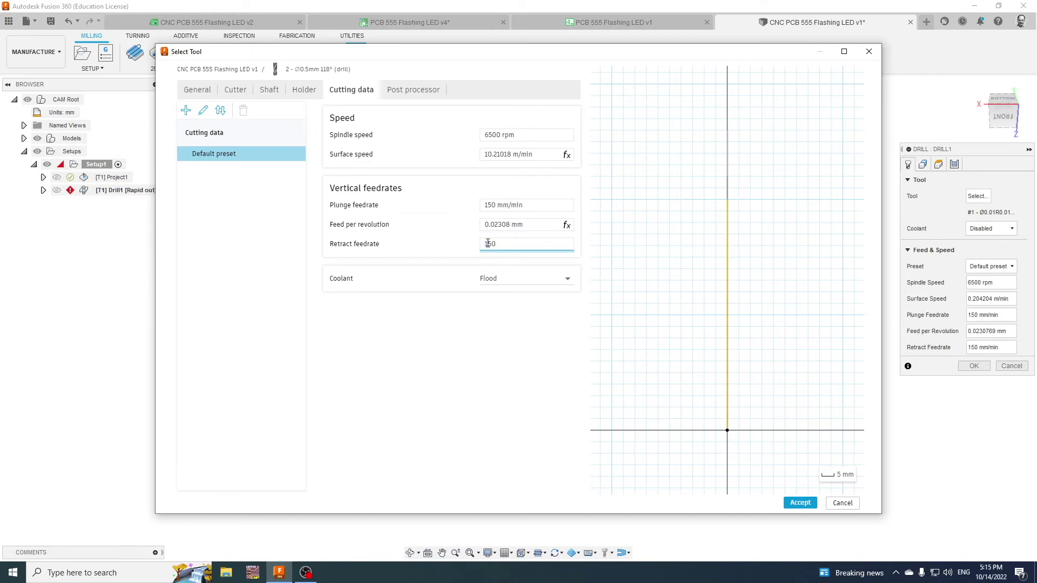
Step: Set the drill's coolant to Disabled, then accept the tool and select it for the Drill operation
click(497, 276)
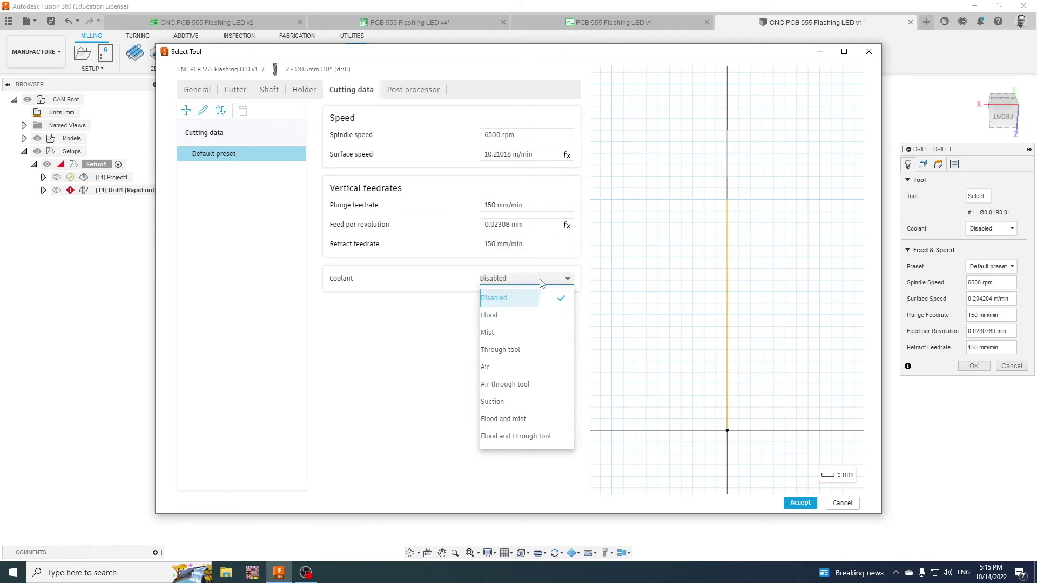
click(536, 294)
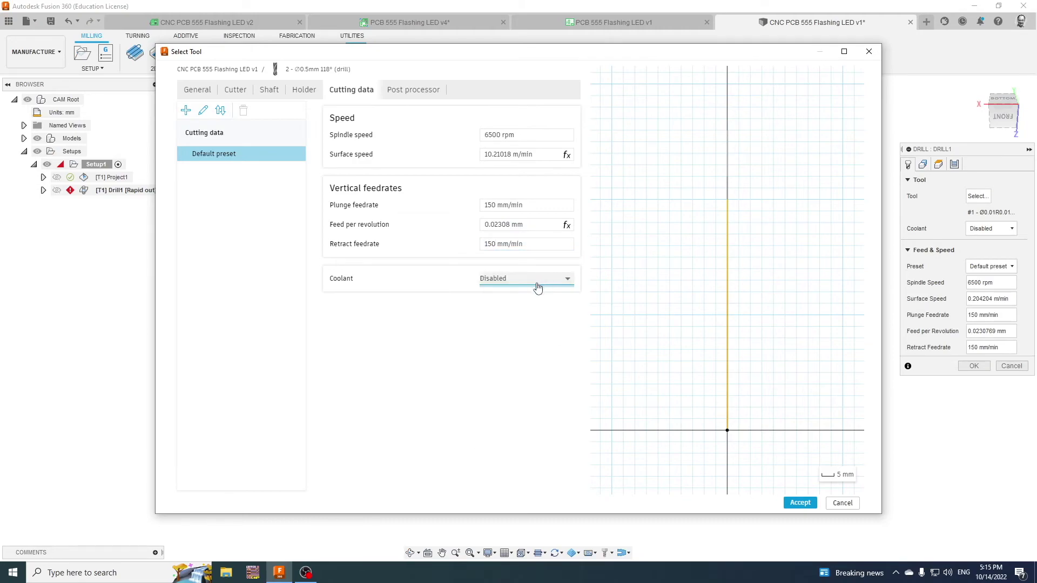
click(797, 505)
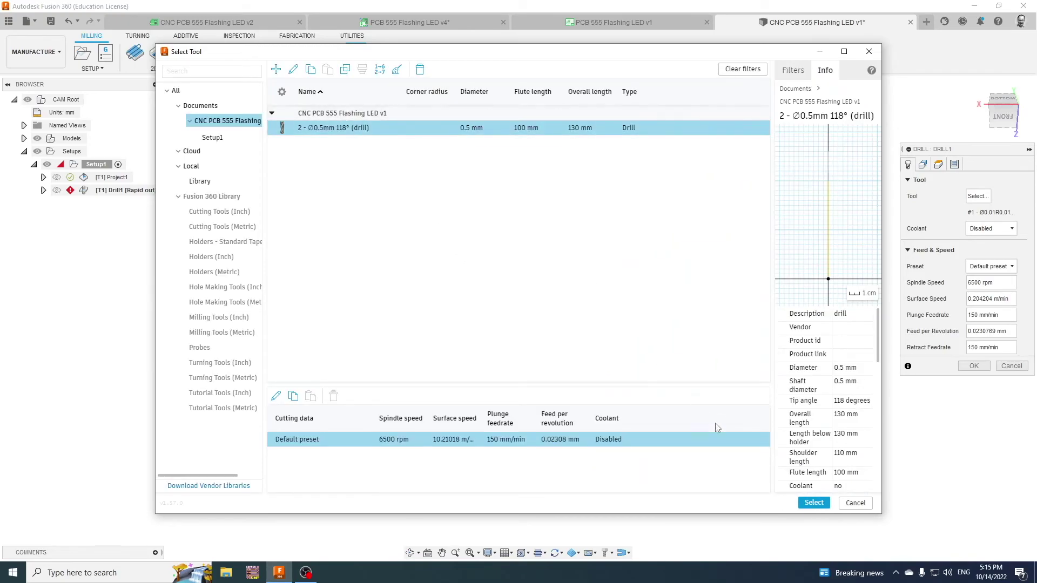
click(813, 503)
Step: Pick every pad hole on the board as a hole face for drilling, using the Selected faces mode
click(923, 164)
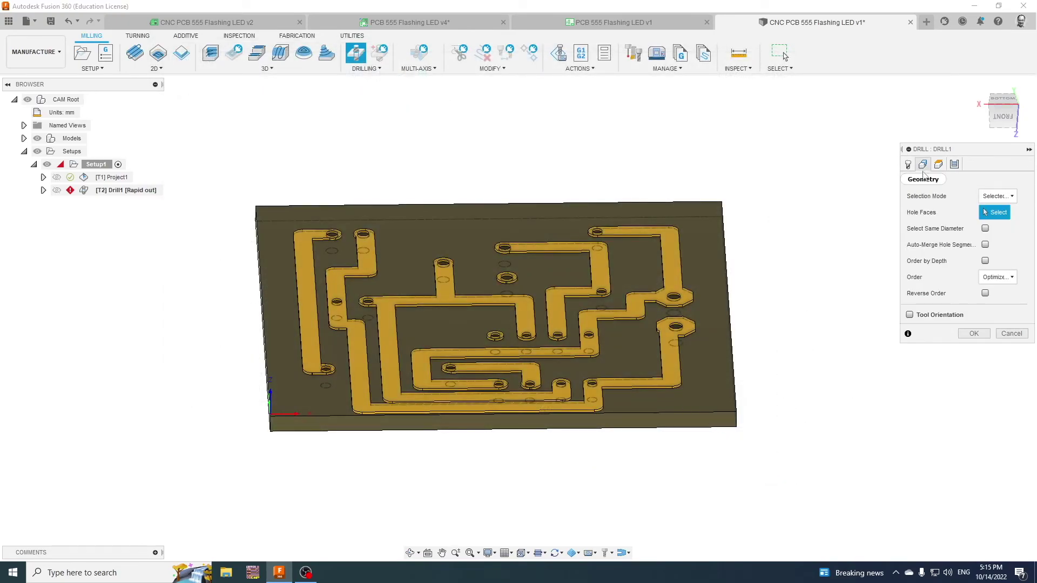
click(991, 197)
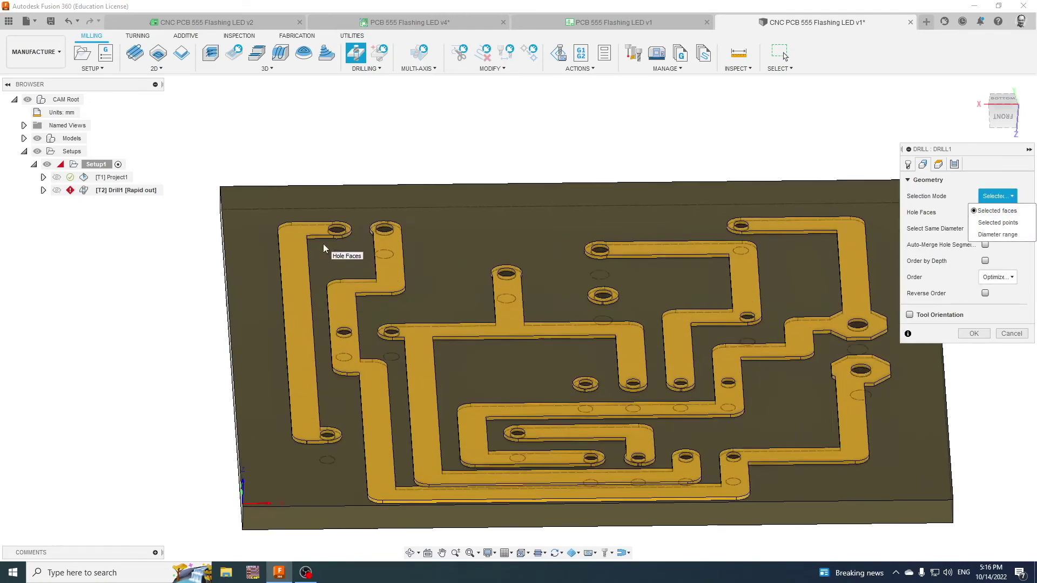
scroll(323, 244, up, 5)
click(325, 371)
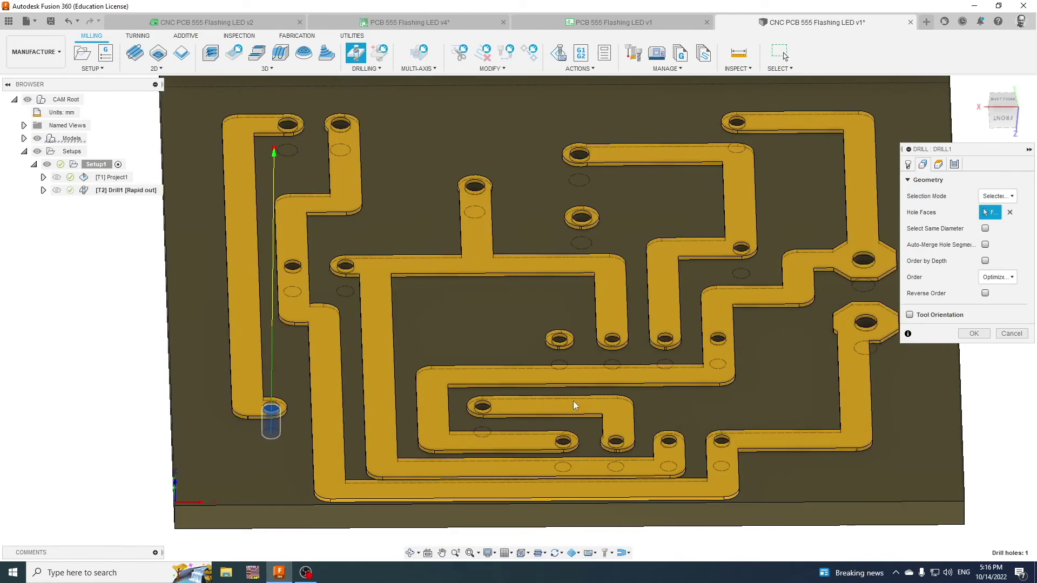
click(289, 129)
click(341, 128)
click(292, 265)
click(345, 267)
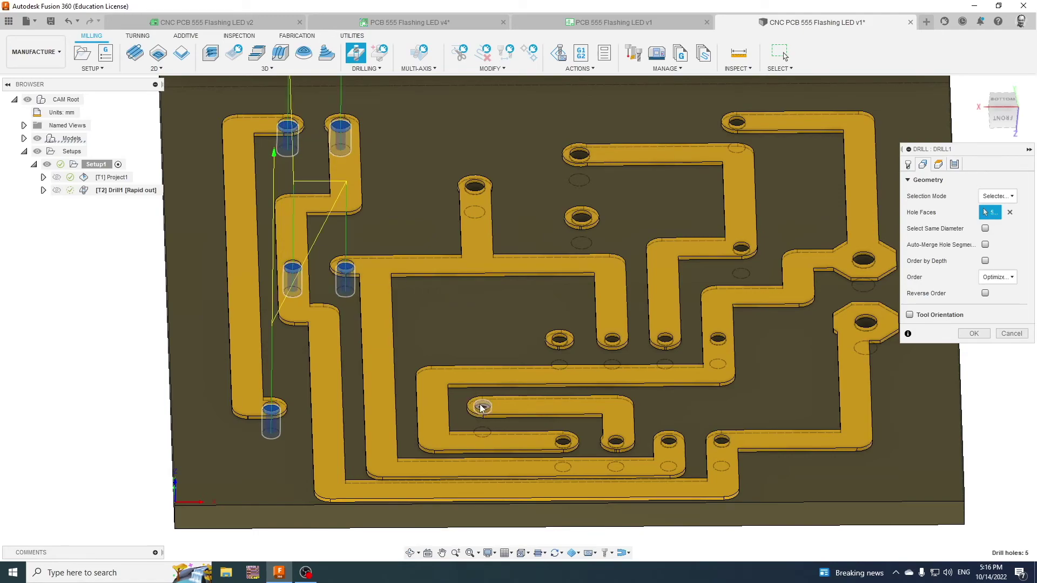
click(475, 186)
click(480, 410)
click(563, 444)
click(559, 341)
click(612, 340)
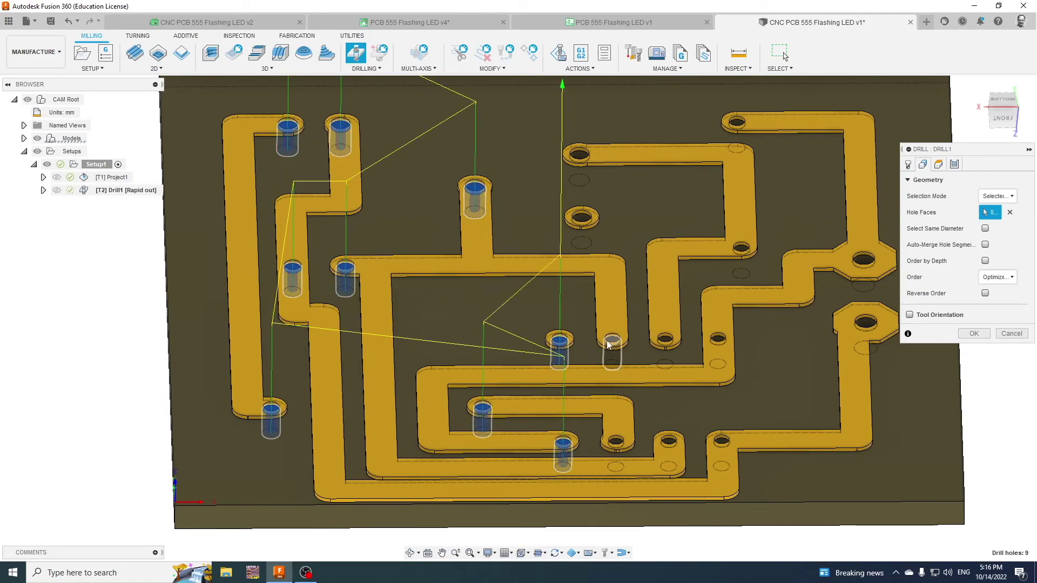
click(615, 444)
click(669, 442)
click(665, 339)
click(718, 338)
click(721, 443)
middle_drag(721, 444, 583, 471)
click(728, 351)
click(726, 288)
click(604, 275)
click(599, 150)
click(442, 181)
click(444, 245)
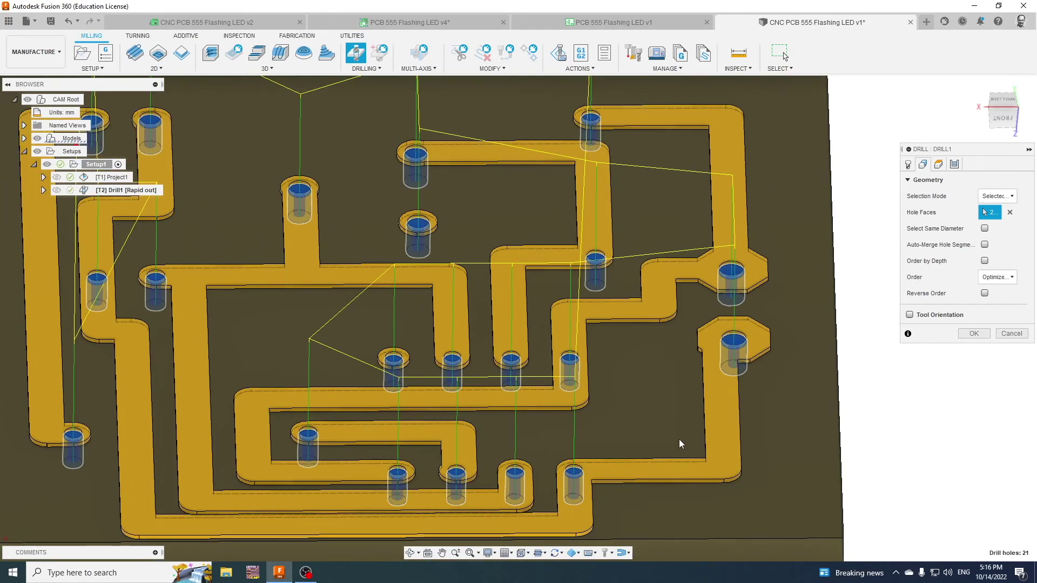
Step: Set the drilling retract offset to about 2.05 mm and clearance offset to about 4.10 mm, enable Drill Tip Through Bottom, and accept the operation
click(938, 164)
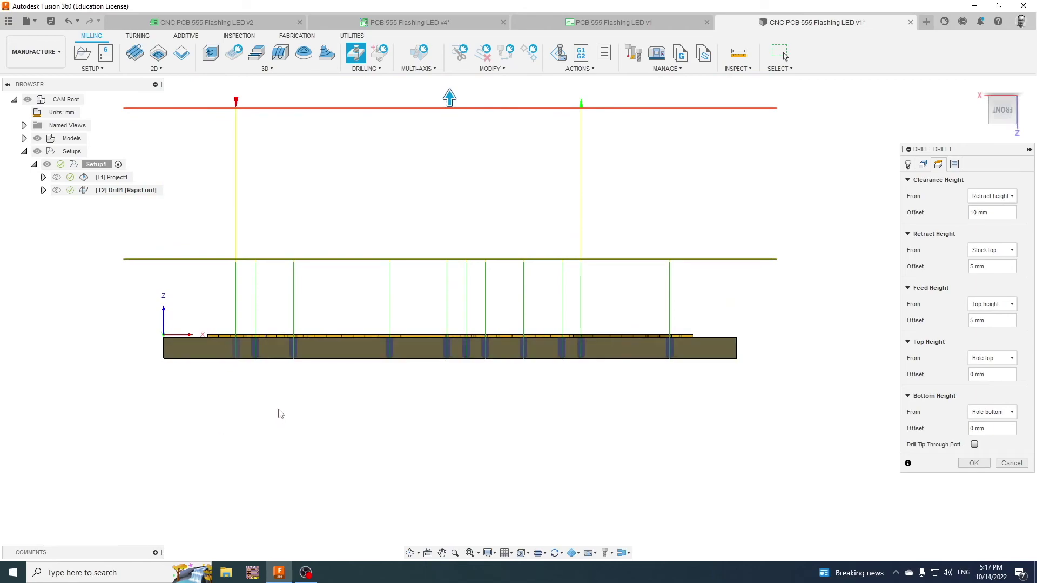
drag(450, 99, 252, 308)
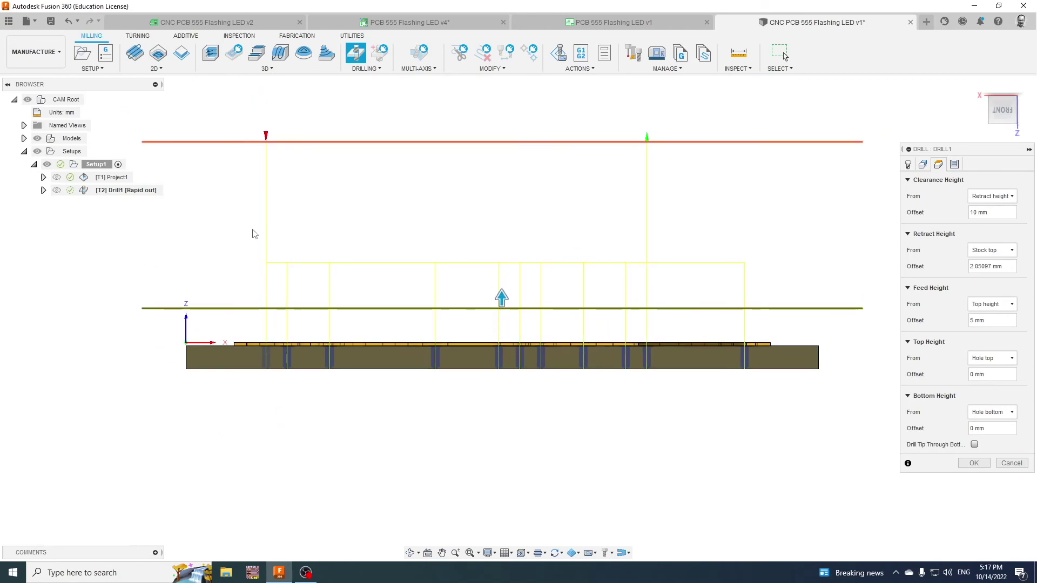
drag(243, 144, 238, 240)
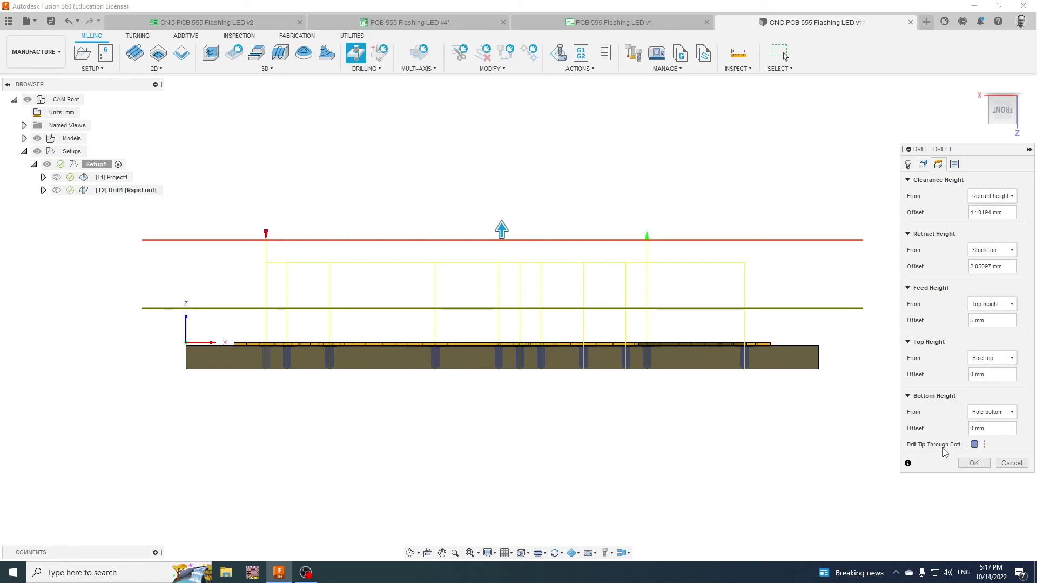
click(974, 445)
click(974, 478)
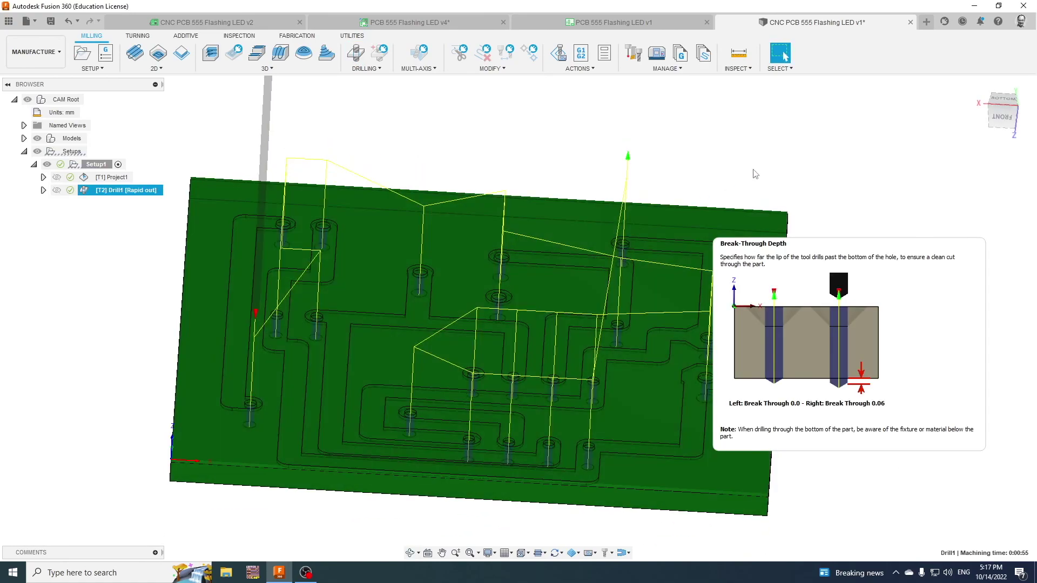
Step: Open the machining simulation for the Drill operation
click(559, 53)
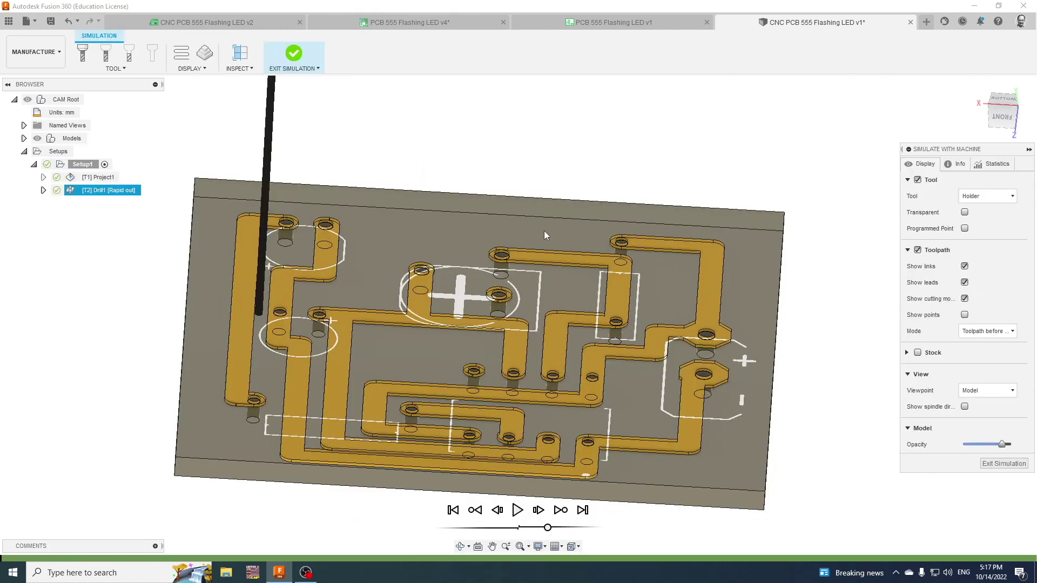